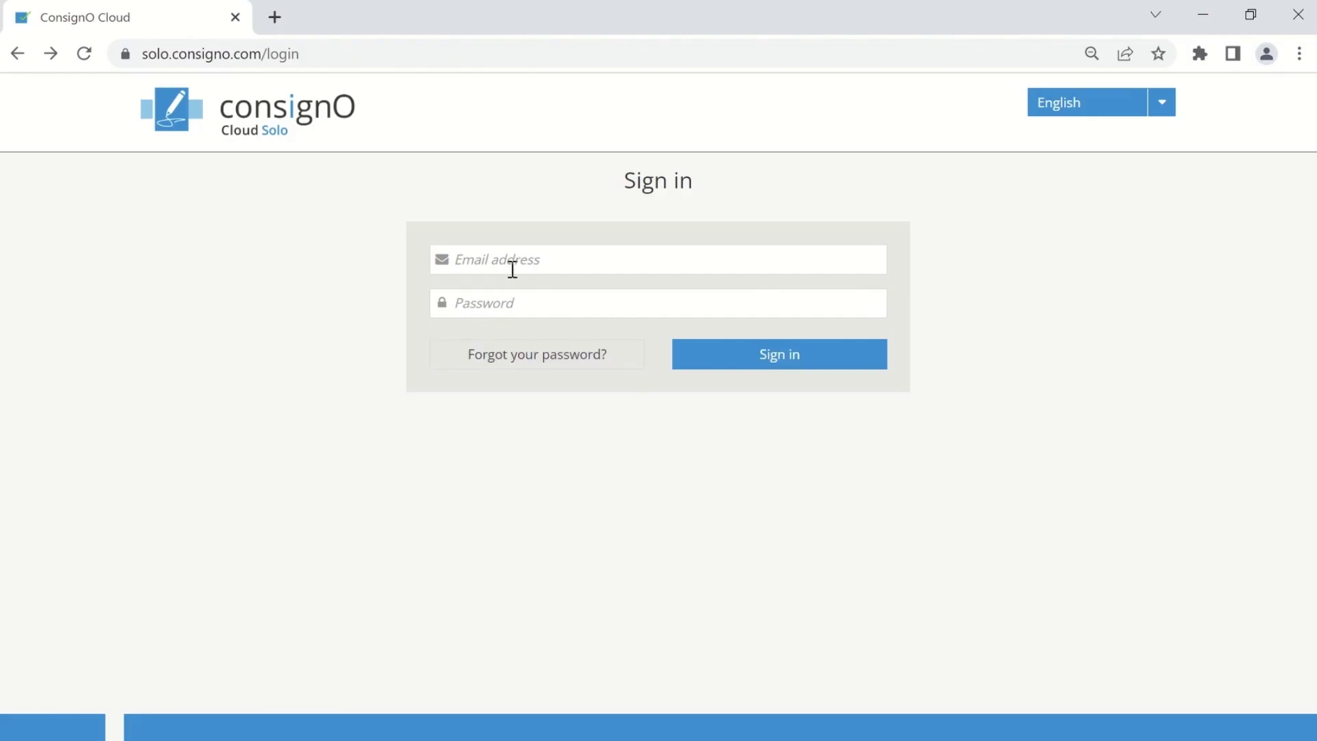
- Sign in to ConsignO Cloud Solo with the account e-mail address and password
left_click(513, 262)
key("Tab")
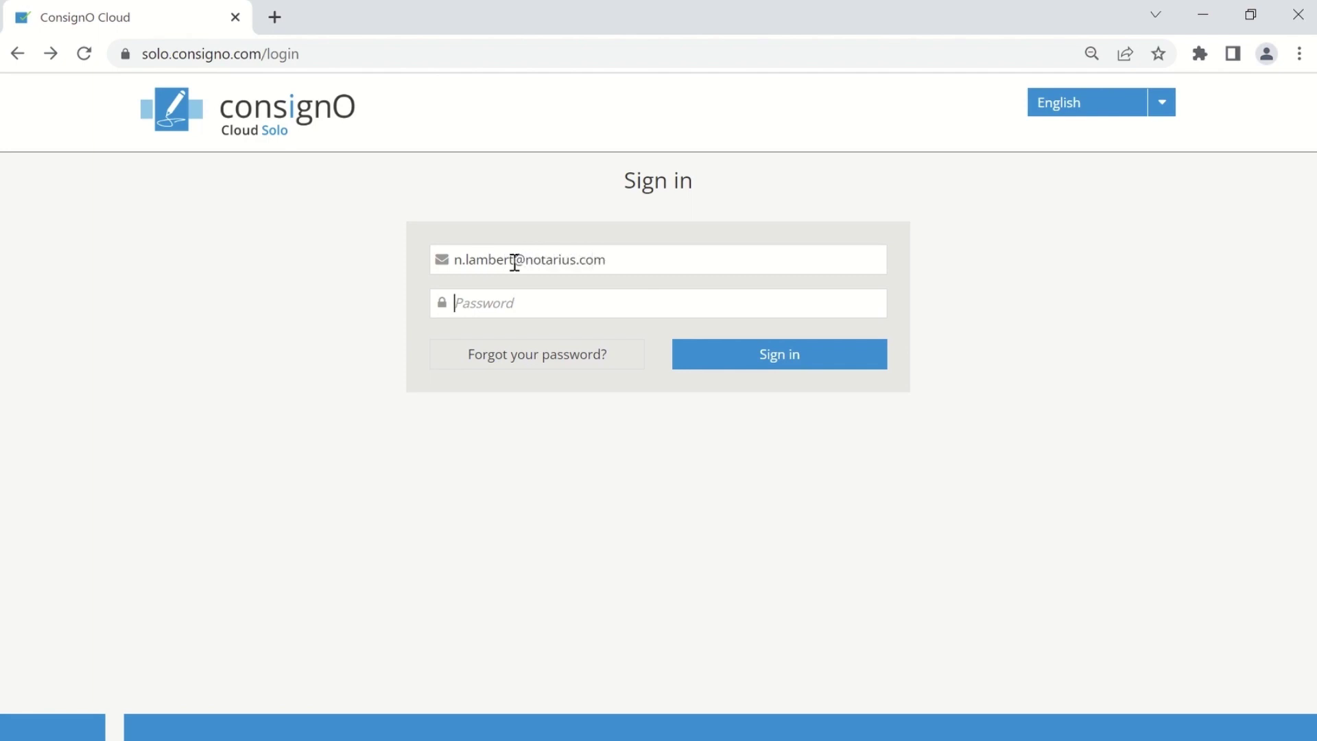
type("*")
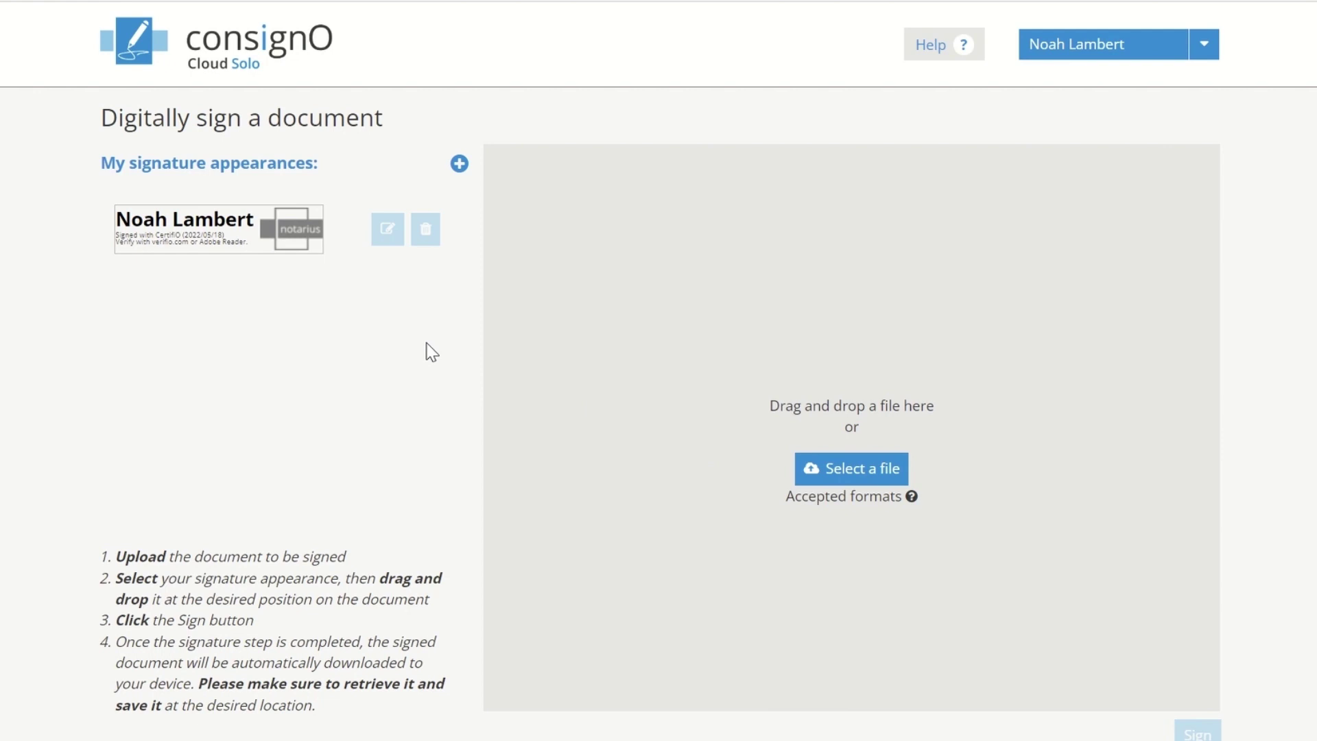
- Create a new appearance in inches with width 2 and height 2, locking the height/width ratio
left_click(459, 170)
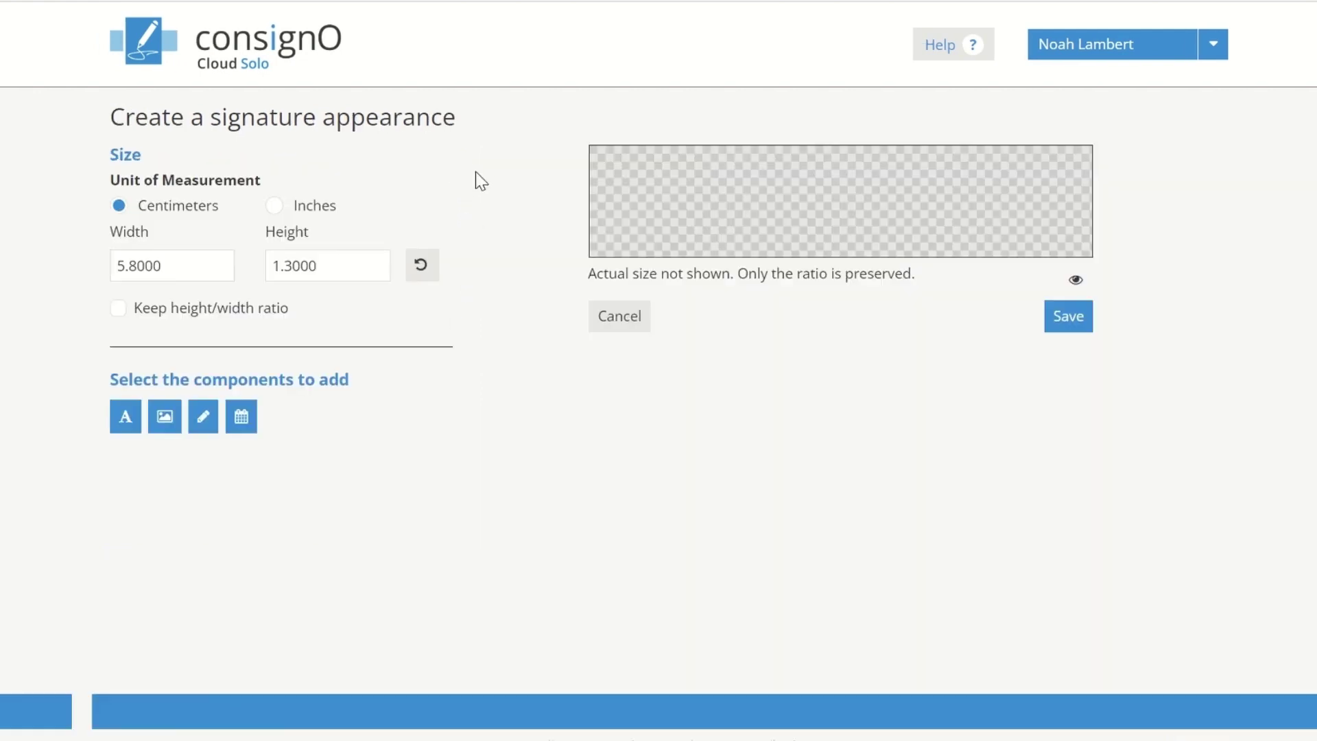
left_click(275, 207)
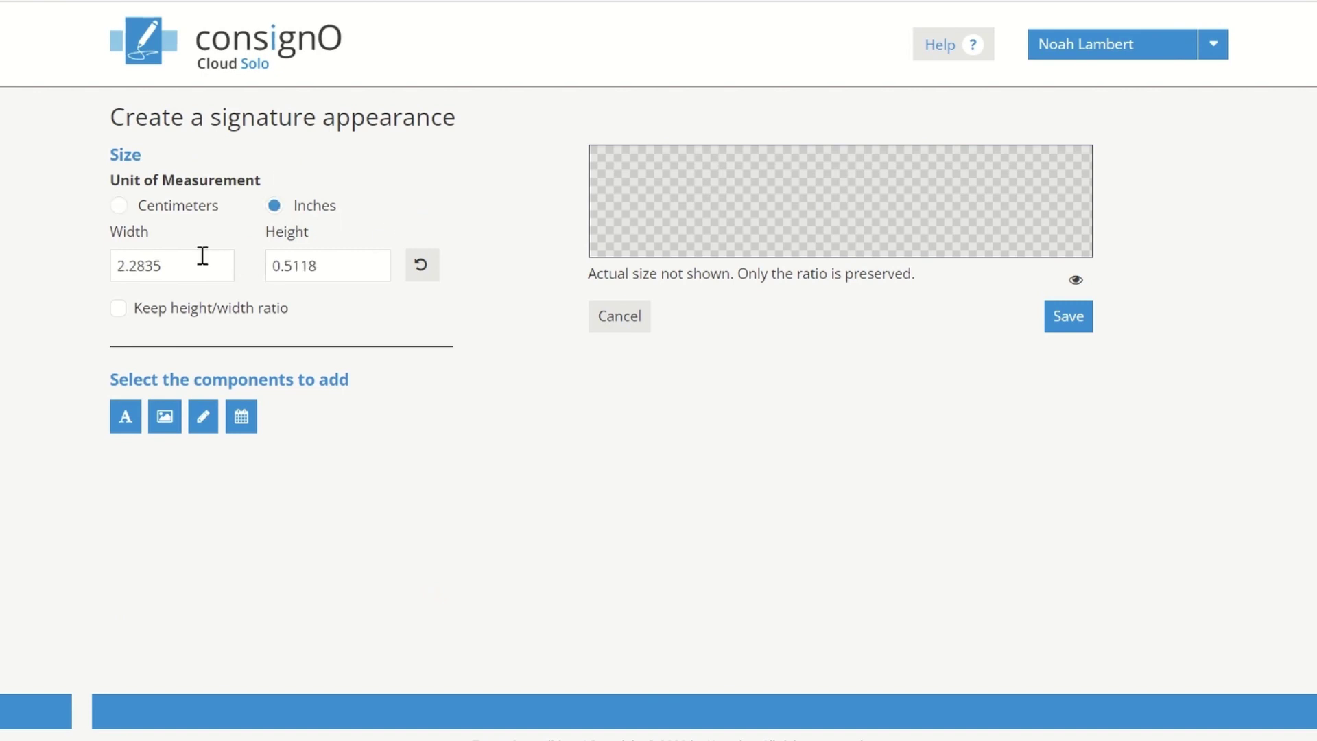
left_click_drag(199, 260, 118, 264)
type("2")
left_click_drag(353, 275, 255, 258)
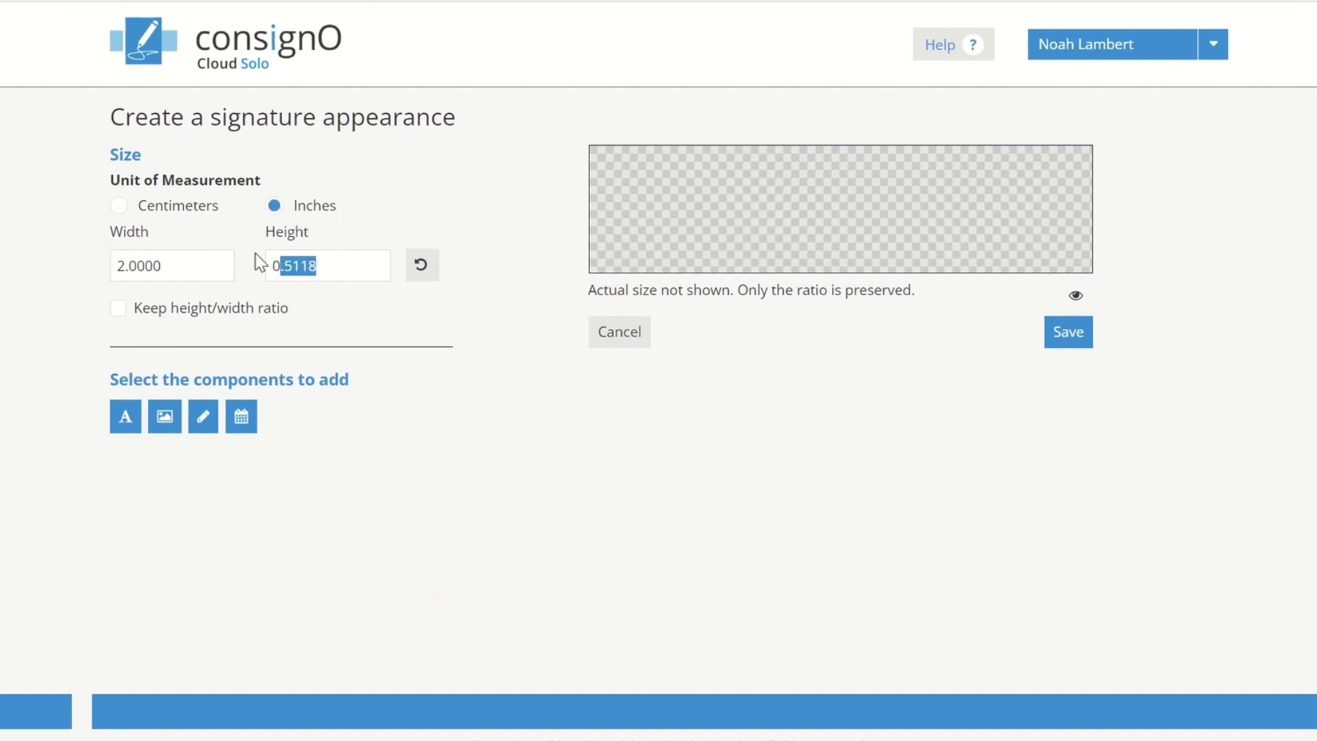
type("2")
left_click(422, 344)
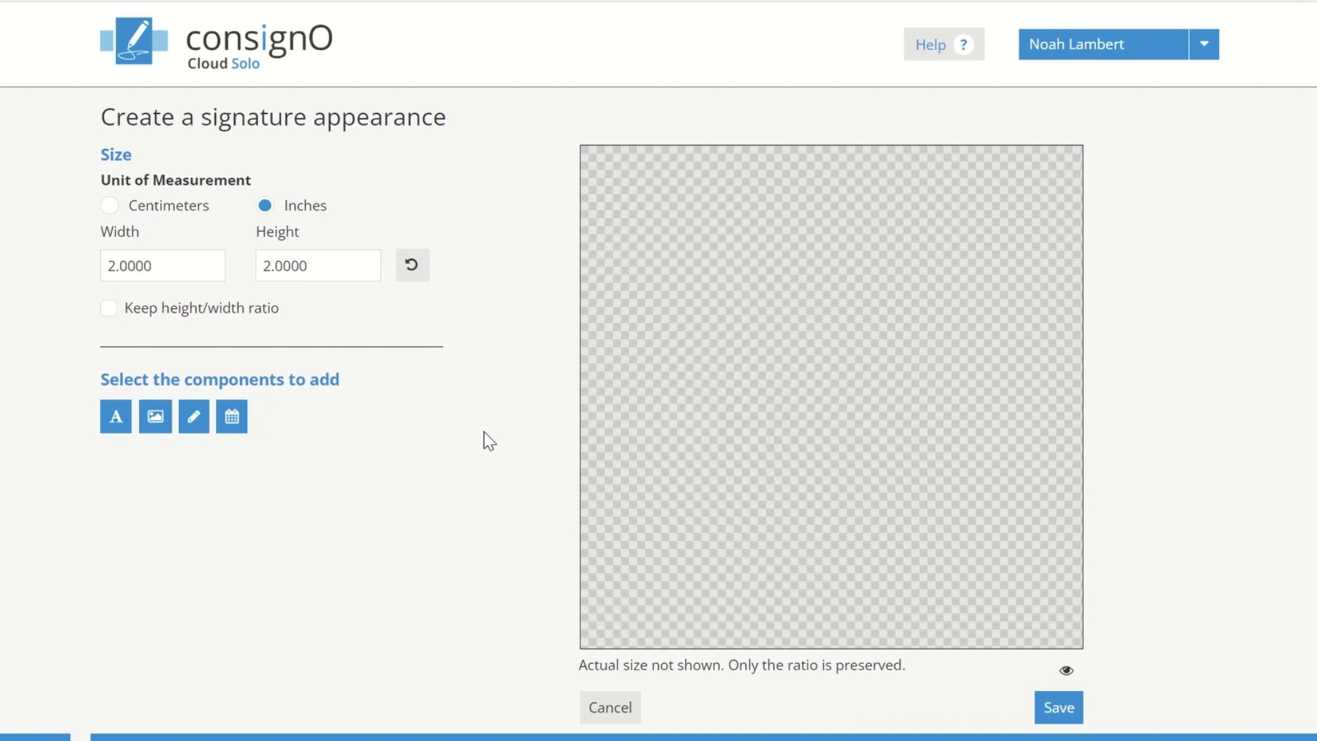
left_click(110, 310)
- Add Seal.png as an image component and shift it slightly down in the square
left_click(155, 426)
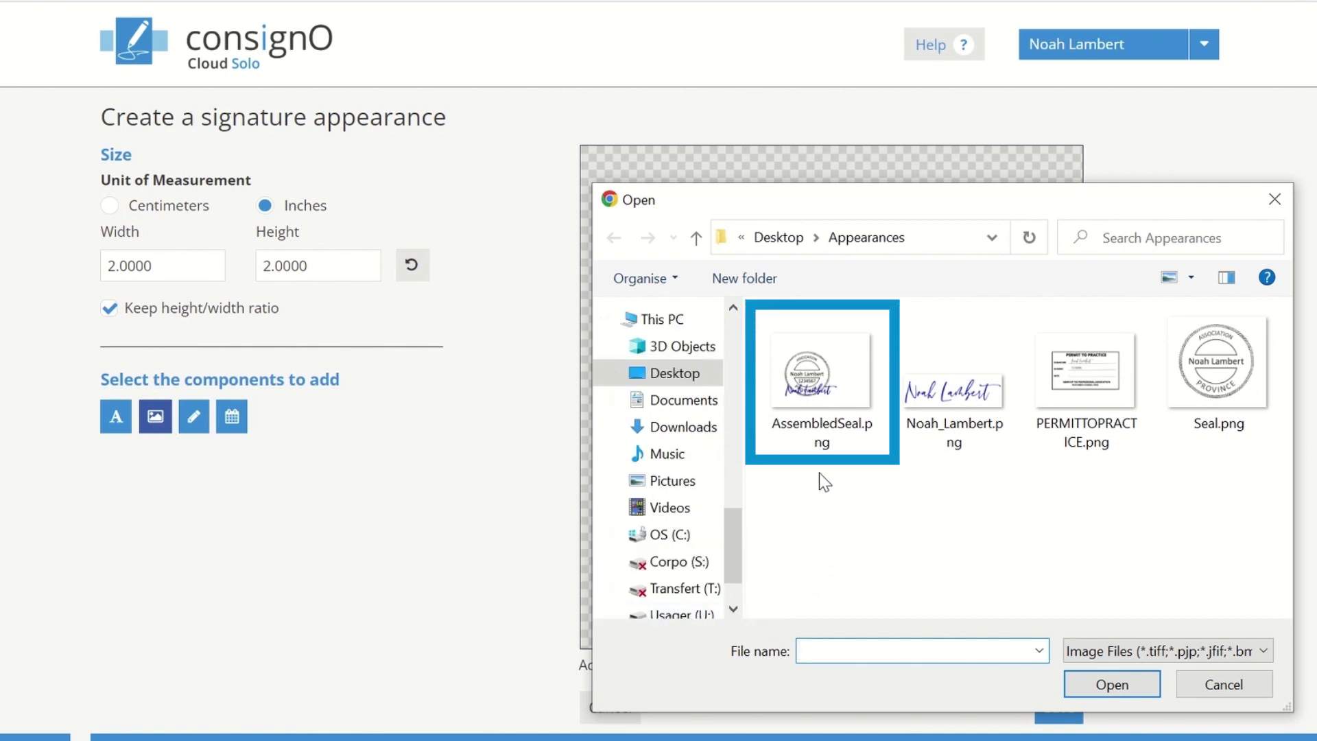
left_click(809, 438)
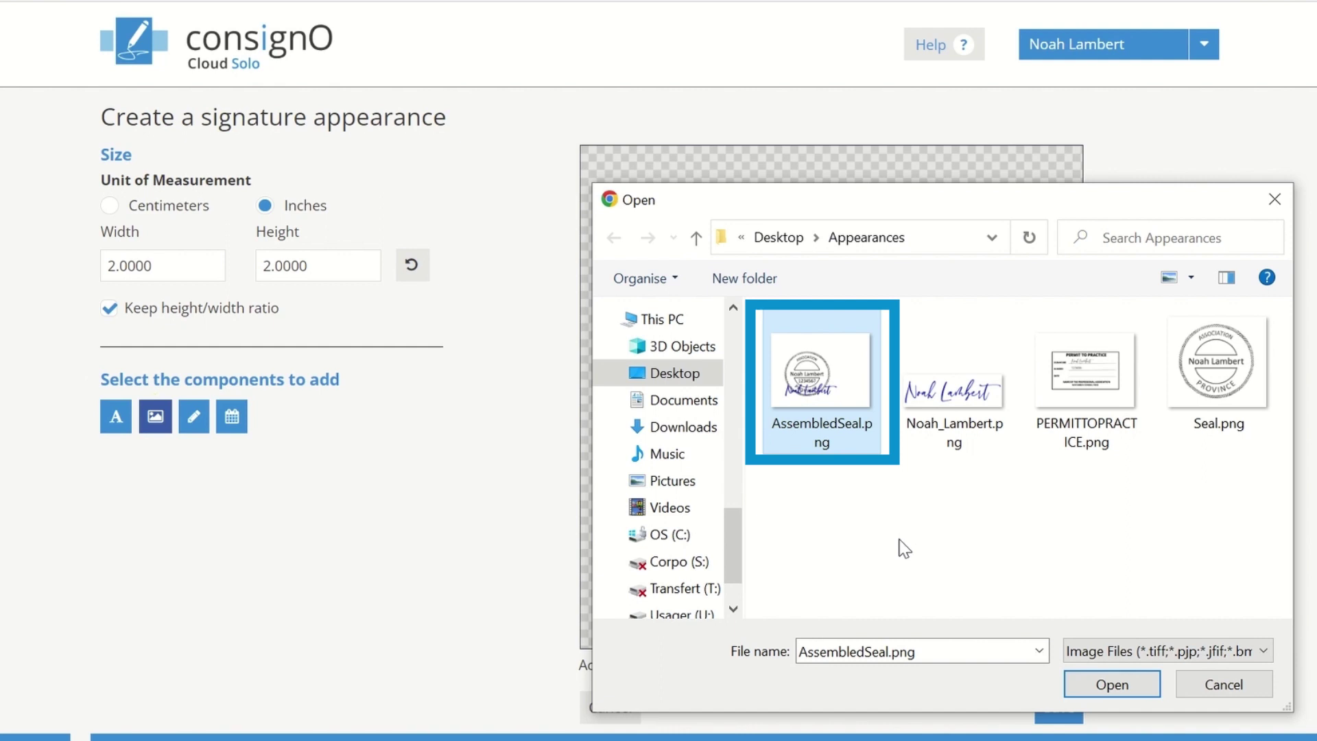
left_click(1213, 408)
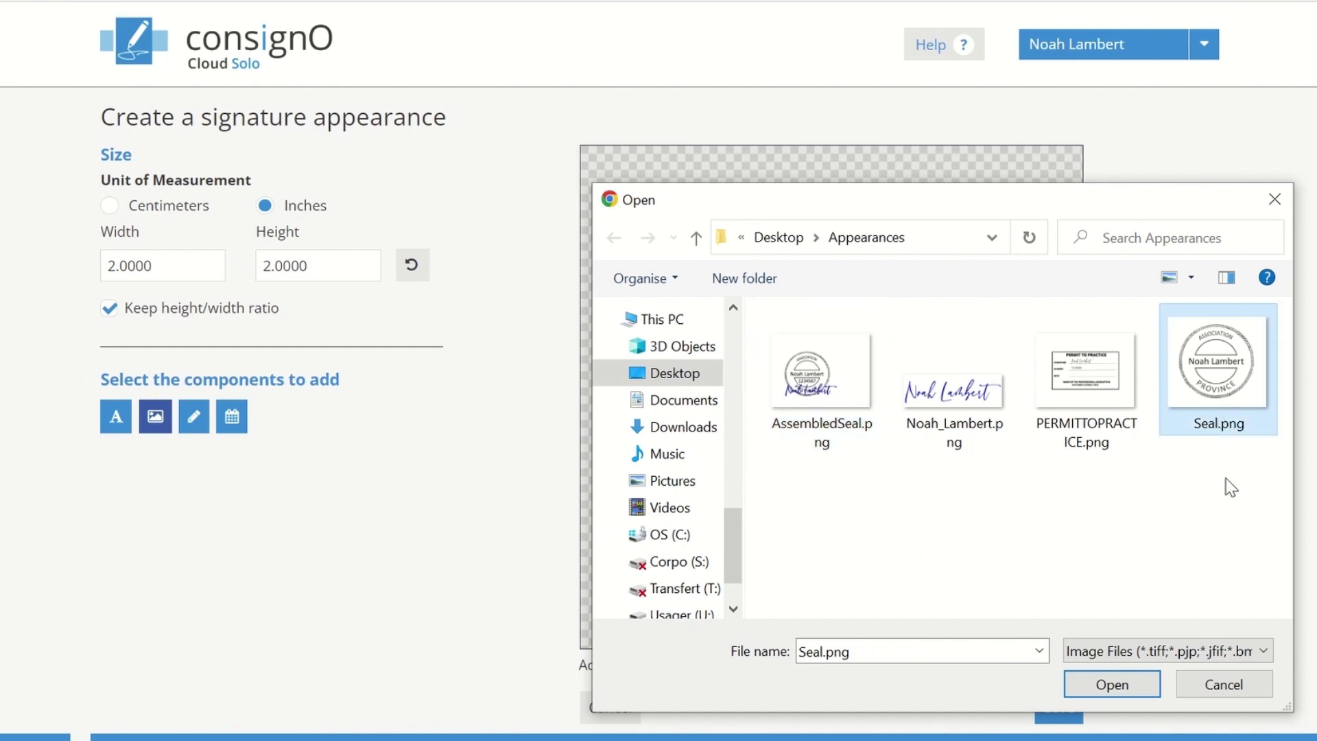
left_click(1130, 683)
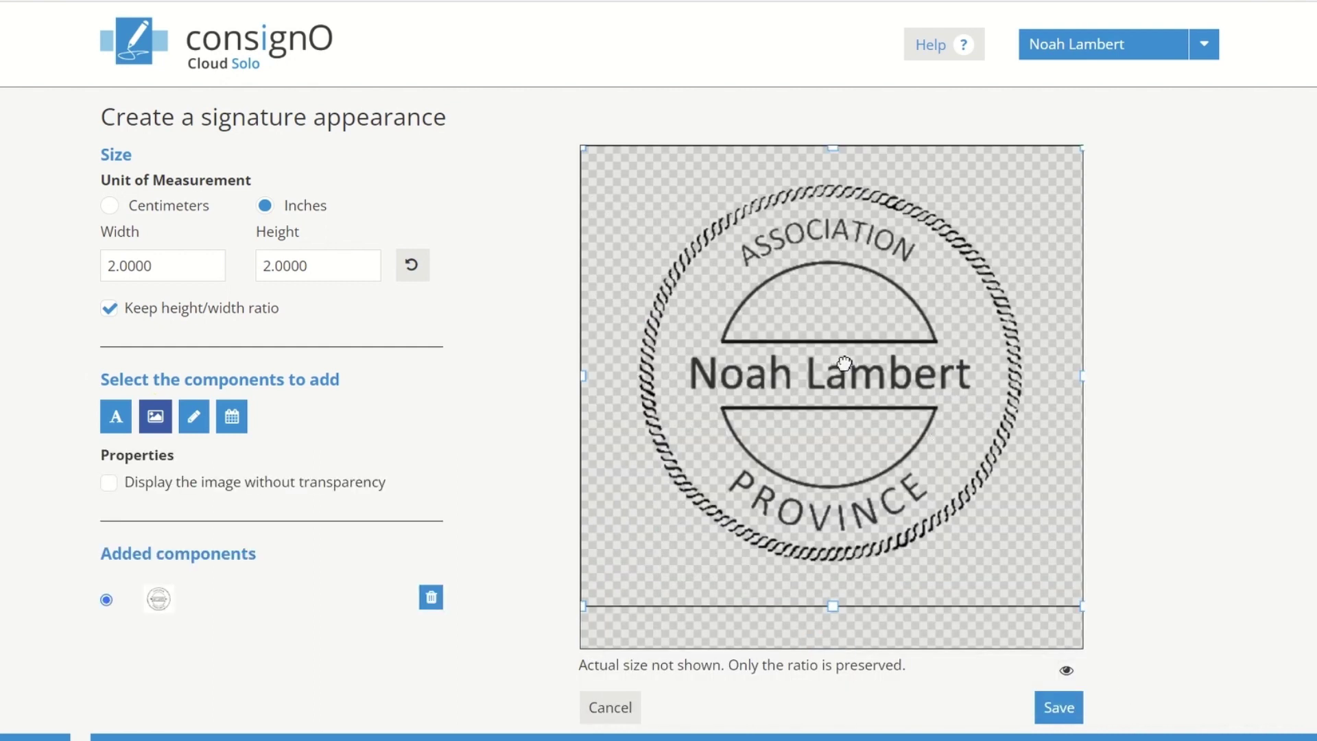
left_click_drag(842, 361, 851, 383)
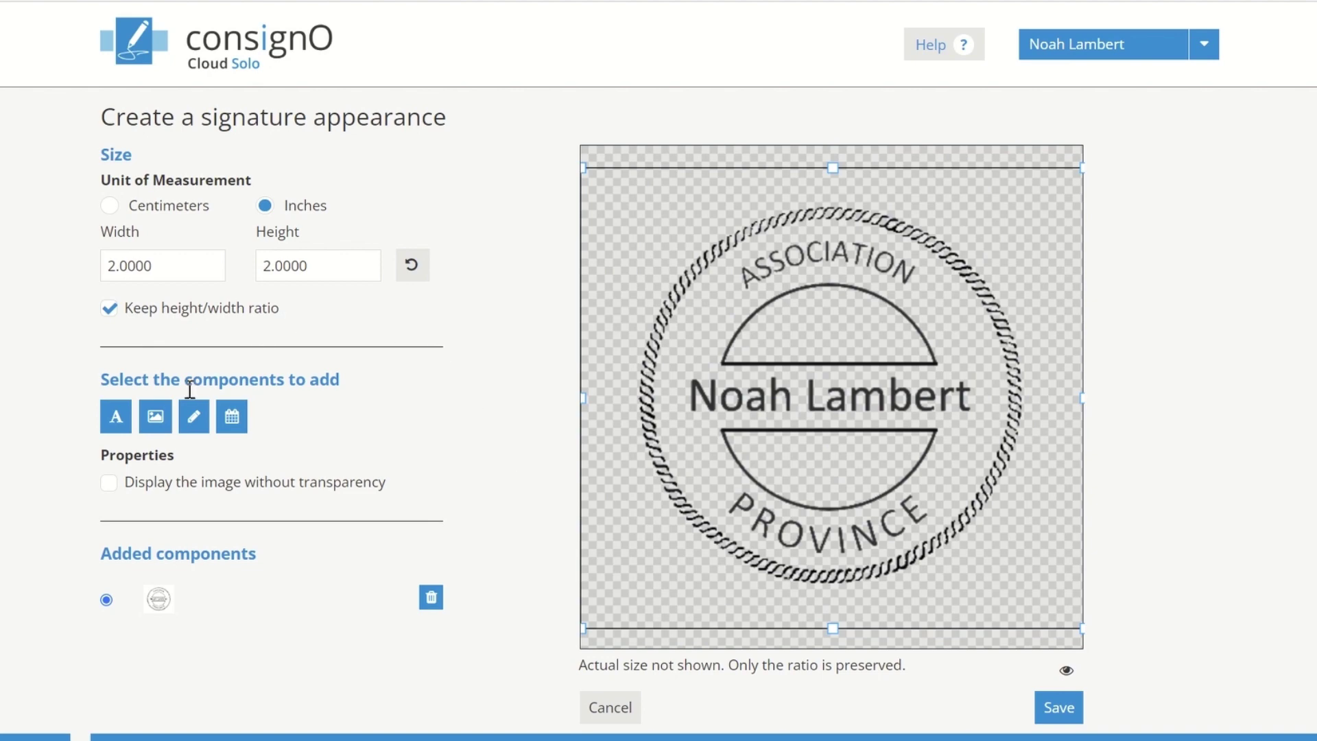
- Add the handwritten signature PNG over the seal's lower half and shrink it slightly
left_click(157, 427)
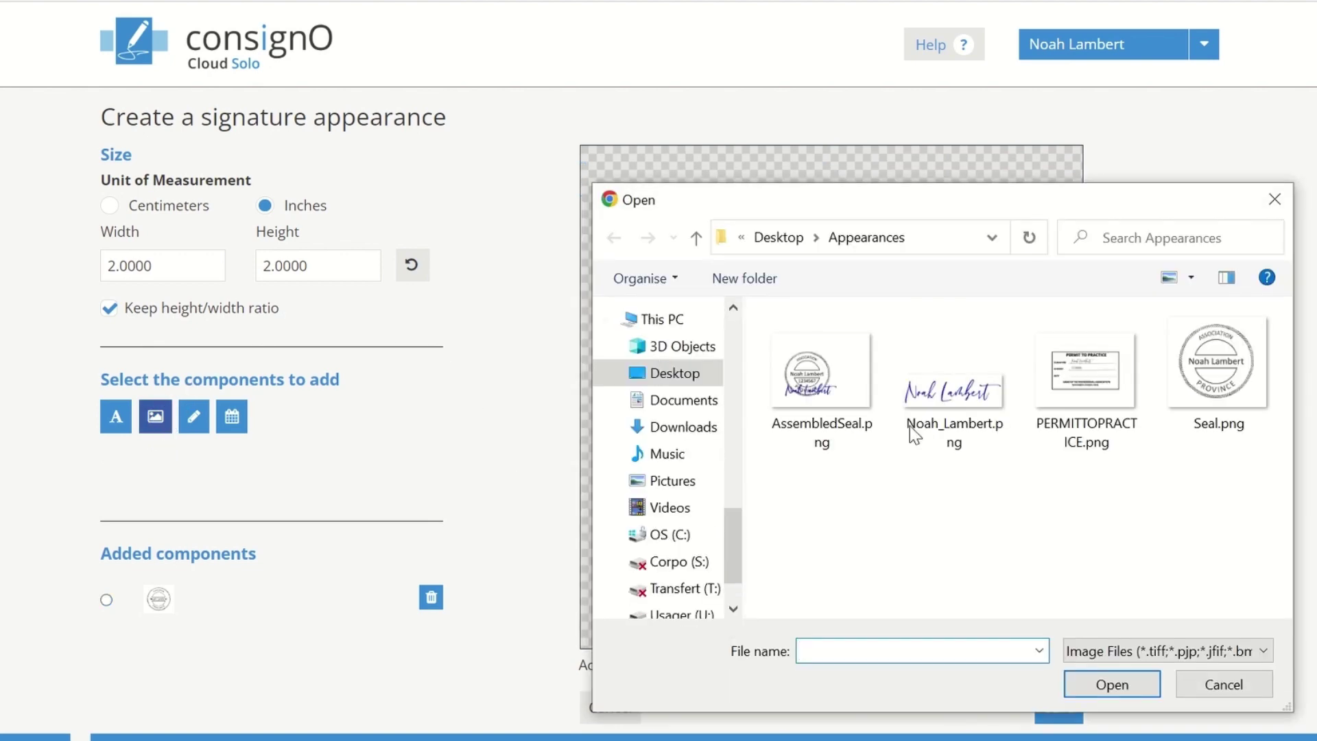
left_click(910, 425)
left_click(1120, 685)
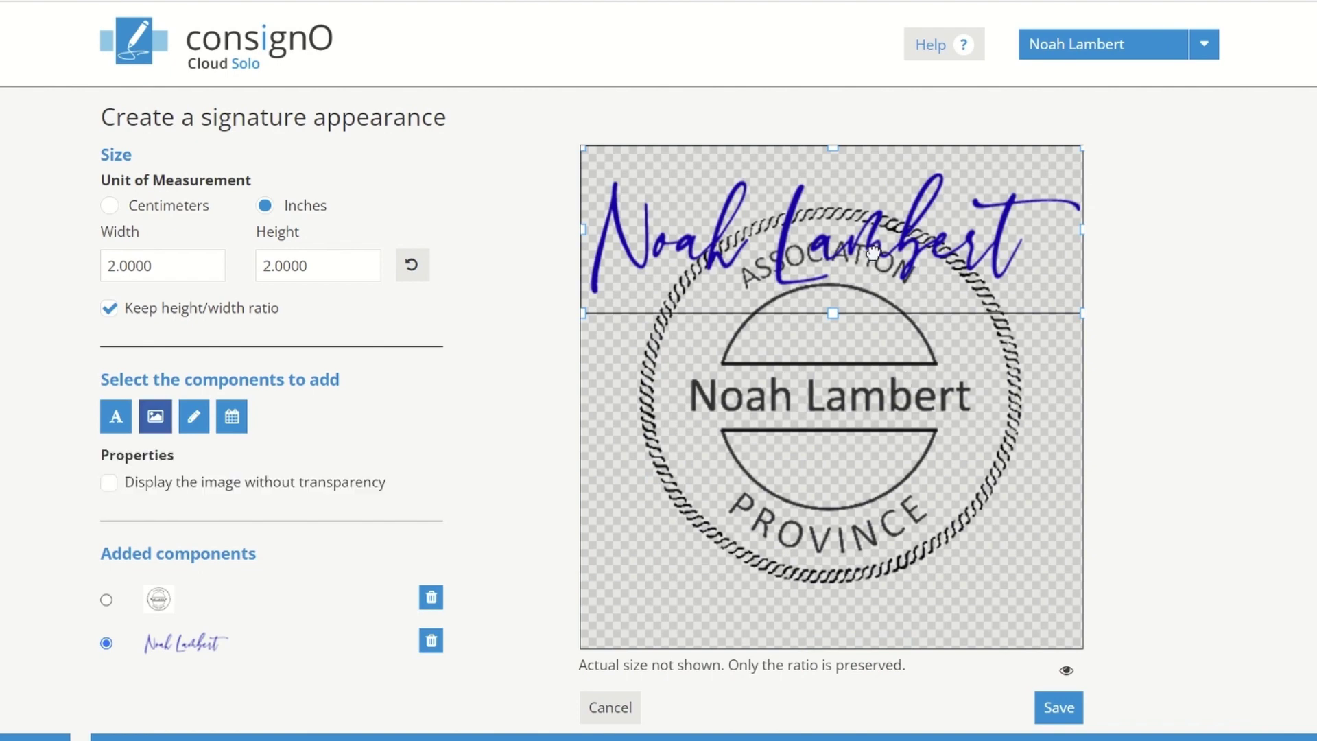
left_click_drag(900, 290, 903, 559)
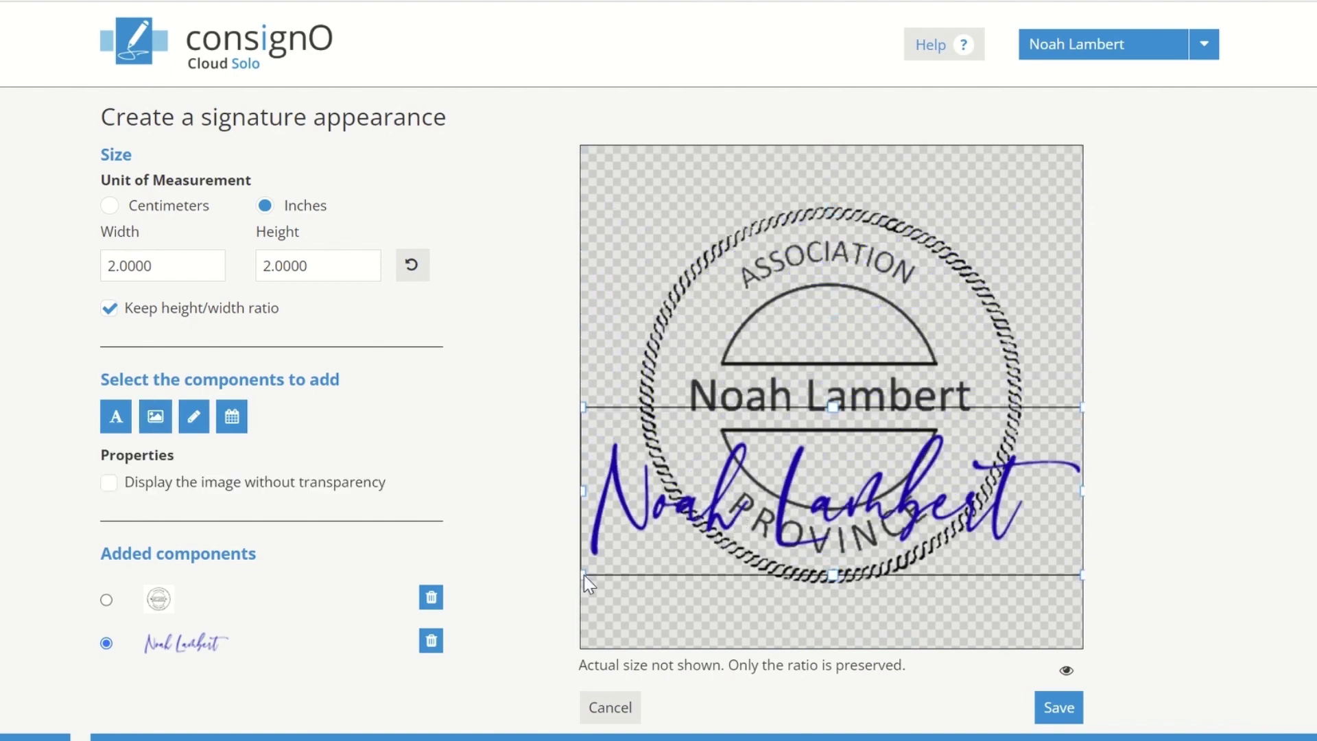
left_click_drag(583, 574, 645, 570)
left_click_drag(931, 528, 919, 537)
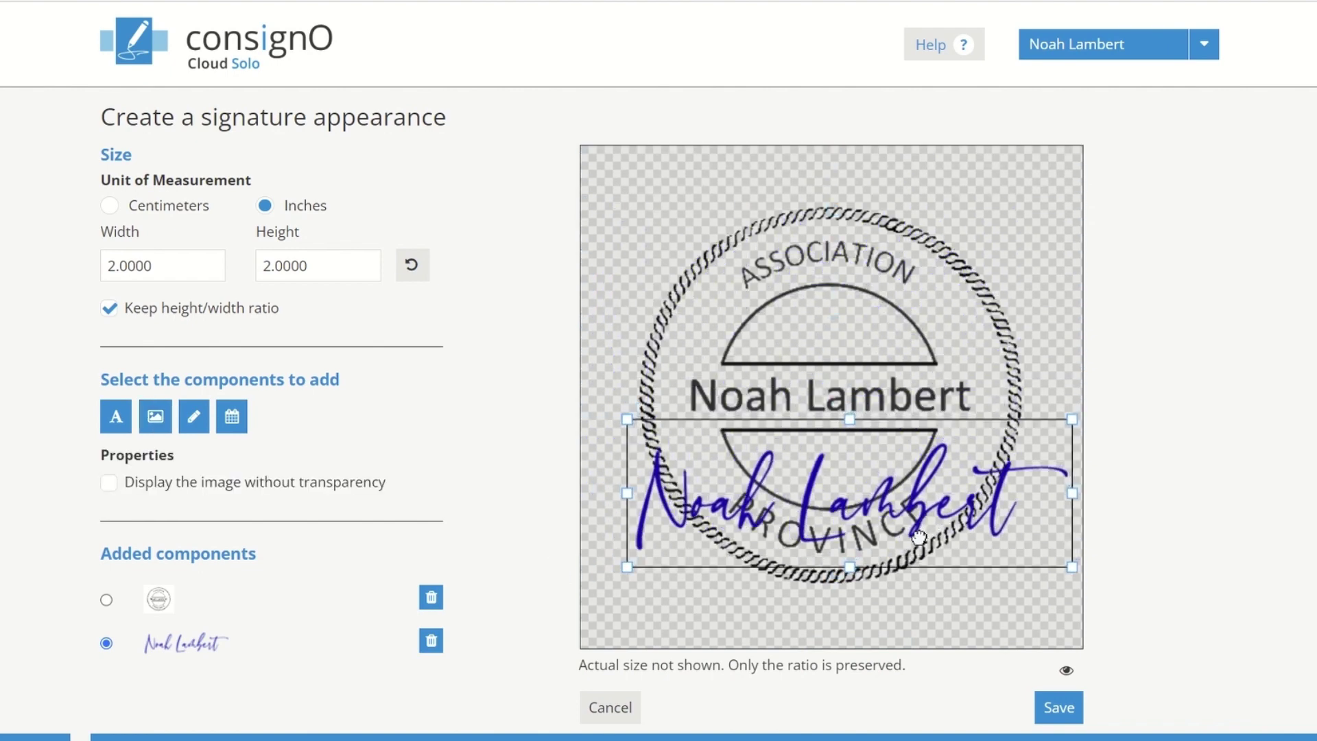
left_click(523, 481)
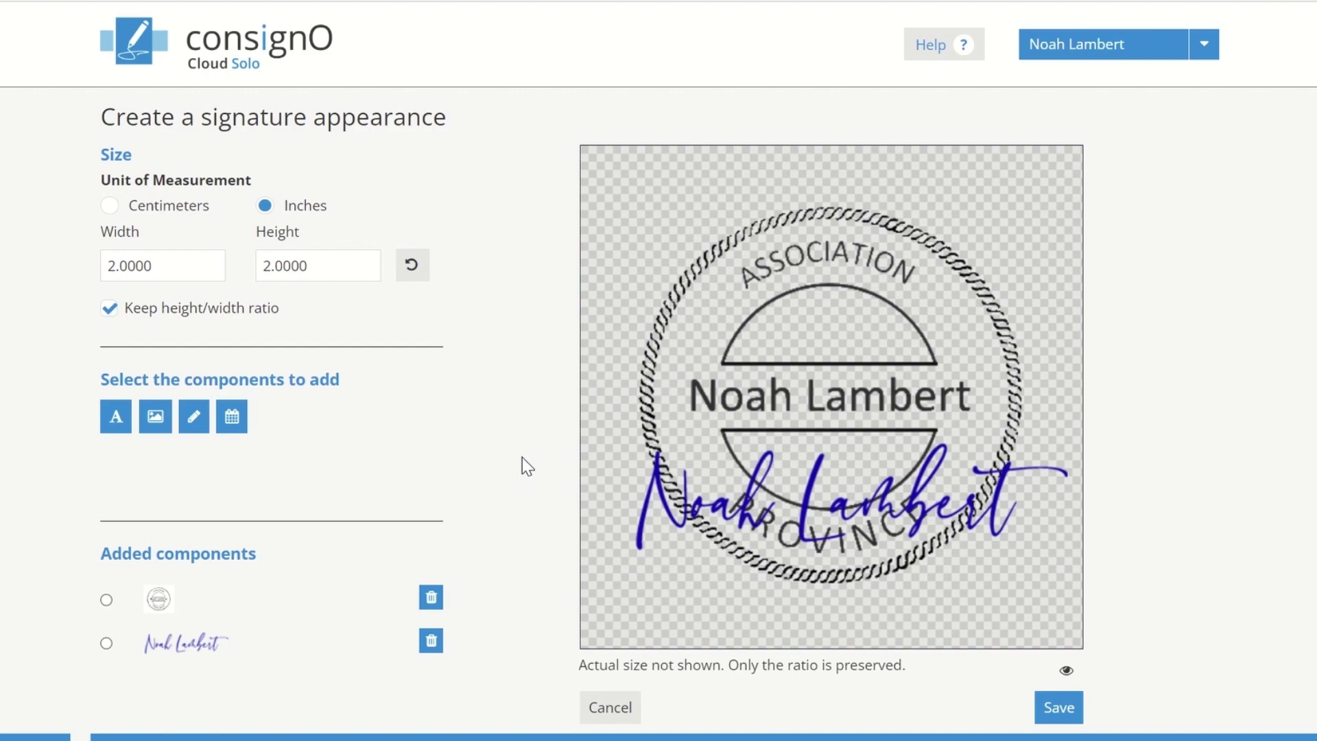
- Add a May 18, 2022 date in MMMM d, yyyy format and move it above the name
left_click(231, 420)
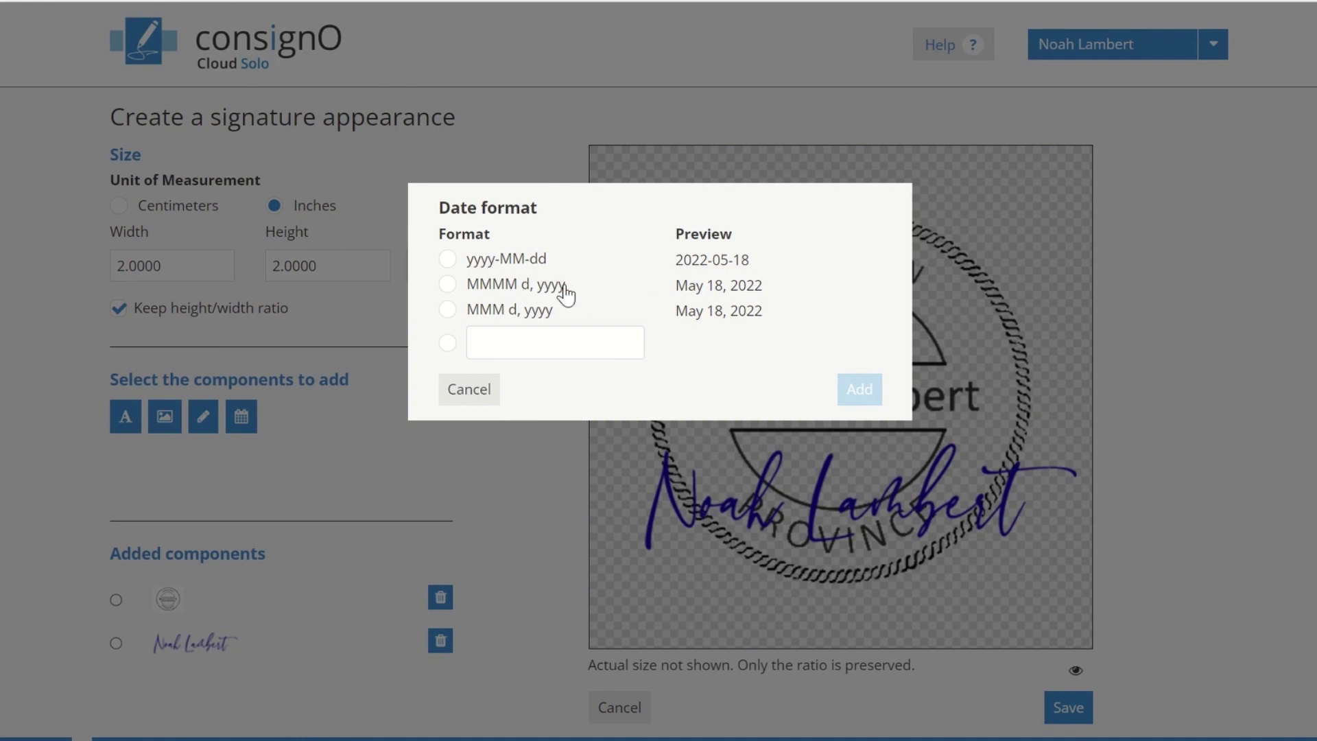
left_click(445, 284)
left_click(857, 389)
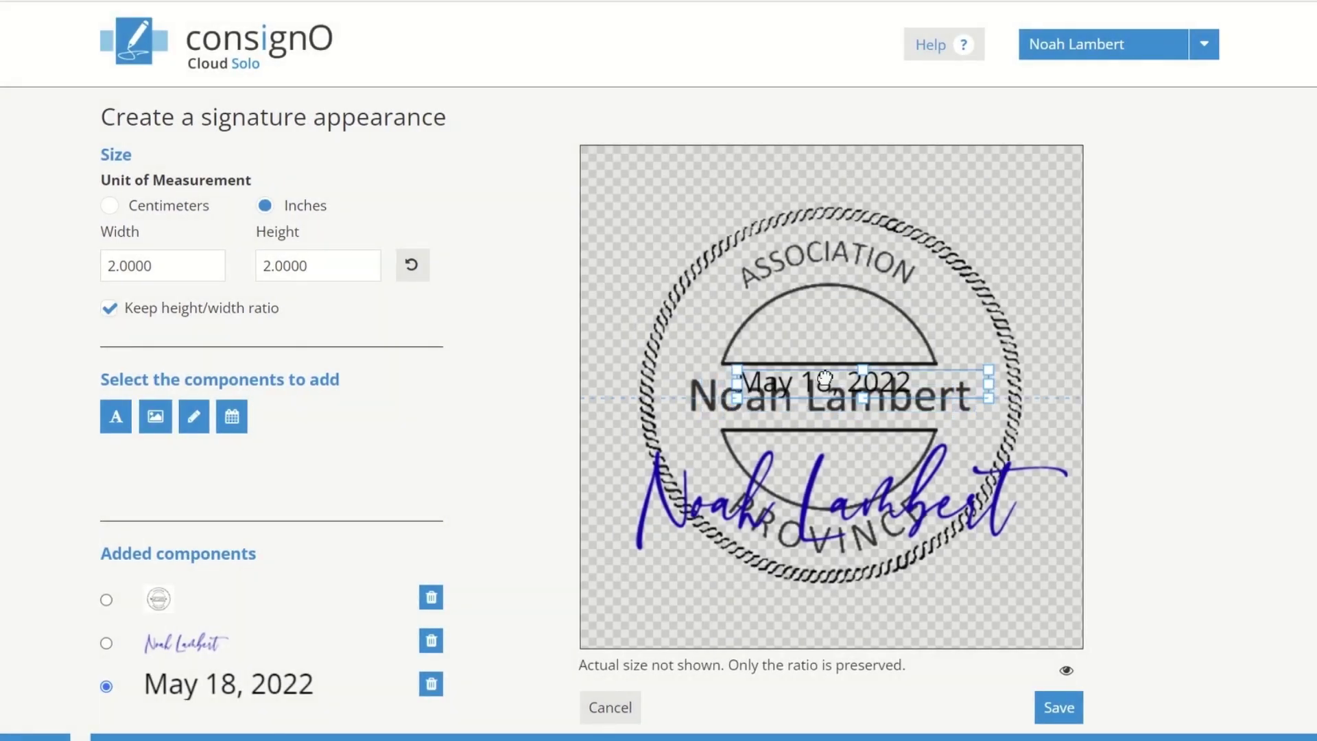
left_click_drag(824, 377, 827, 345)
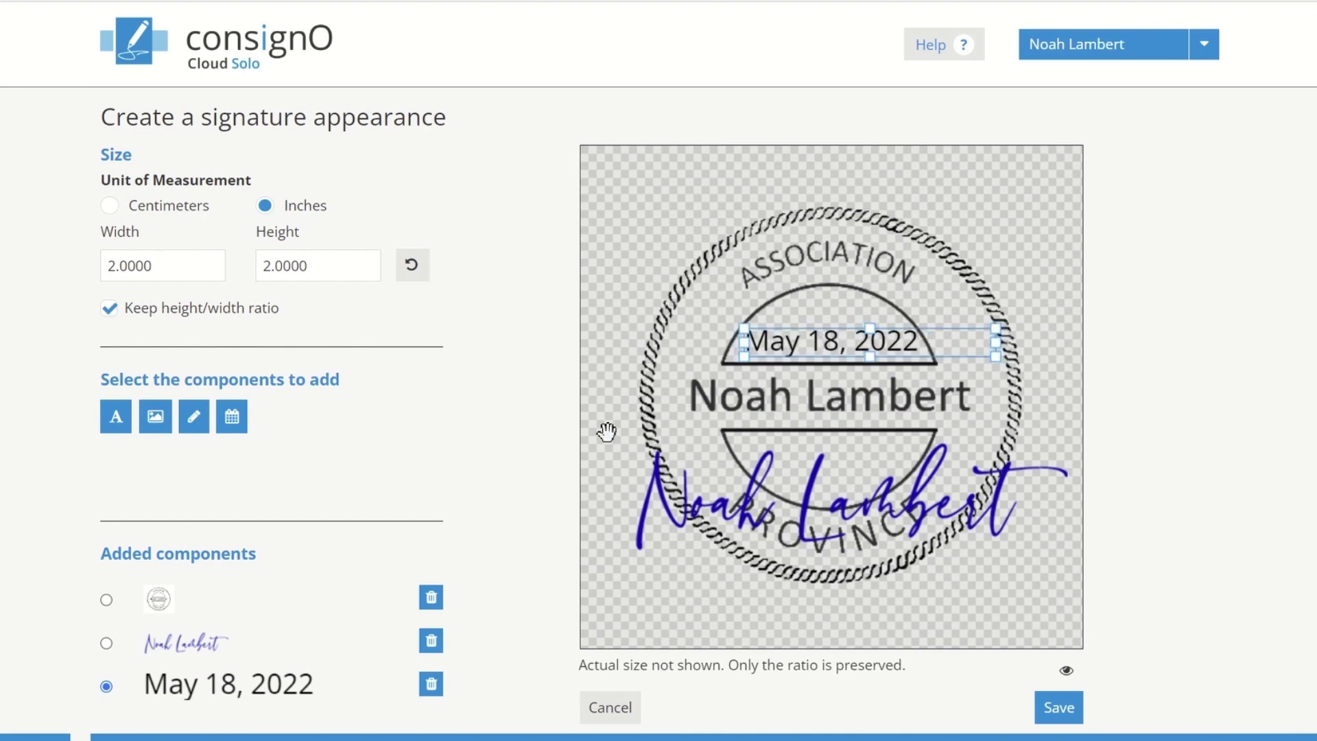
- Add an ID 123456 text zone and position it below the name in the seal's lower arc
left_click(121, 425)
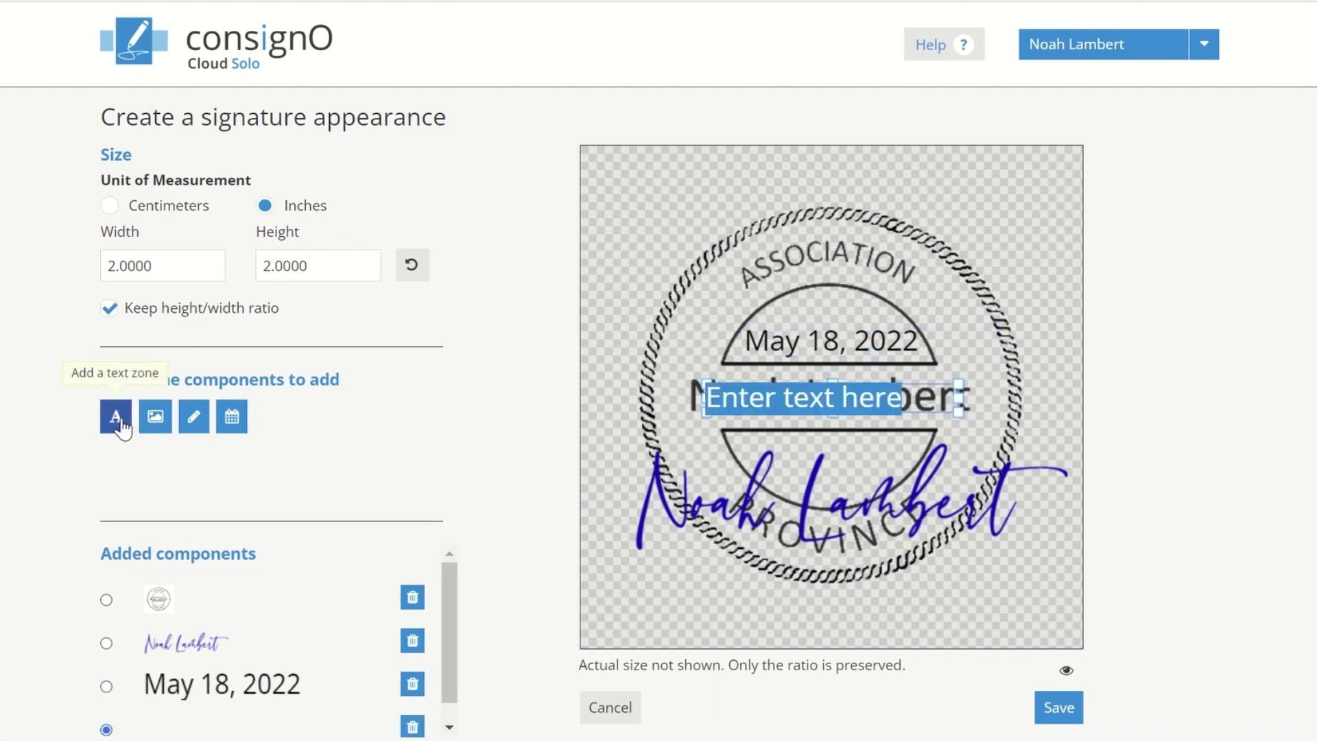
type("D 123456")
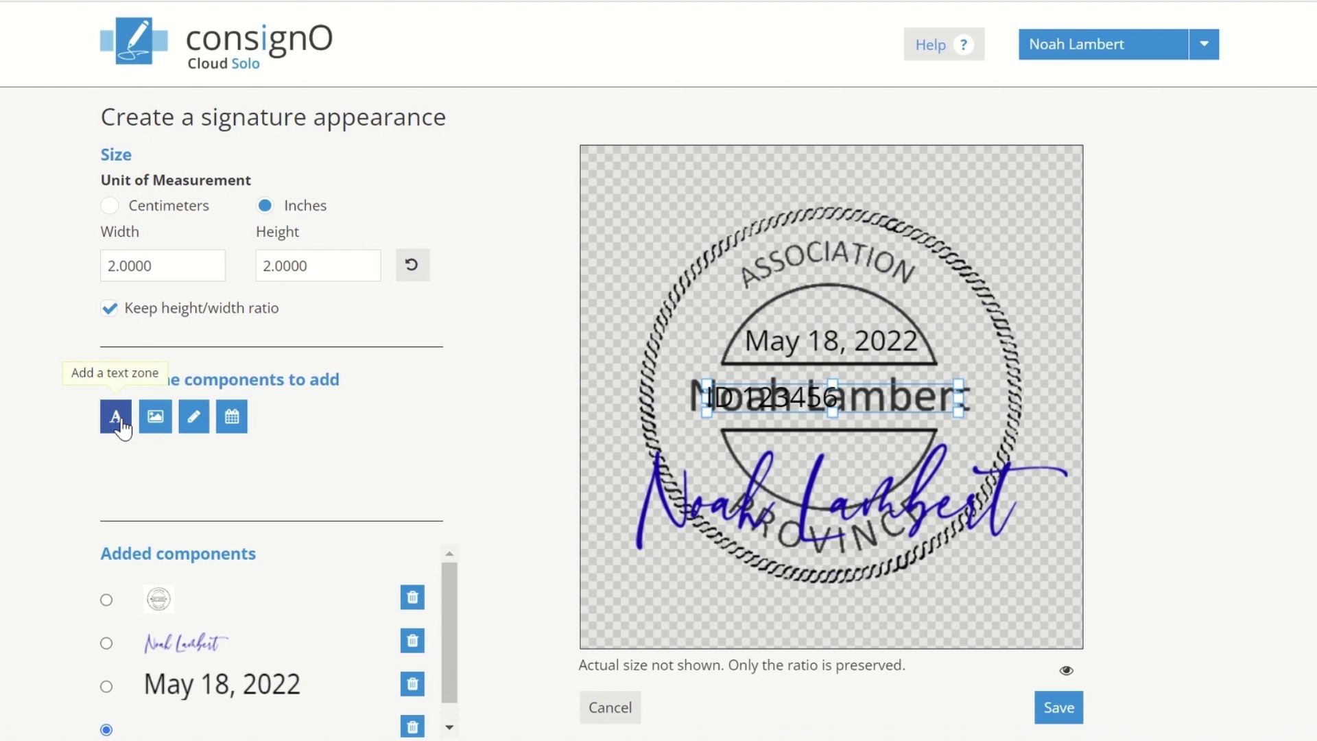
scroll(315, 638, "down", 1)
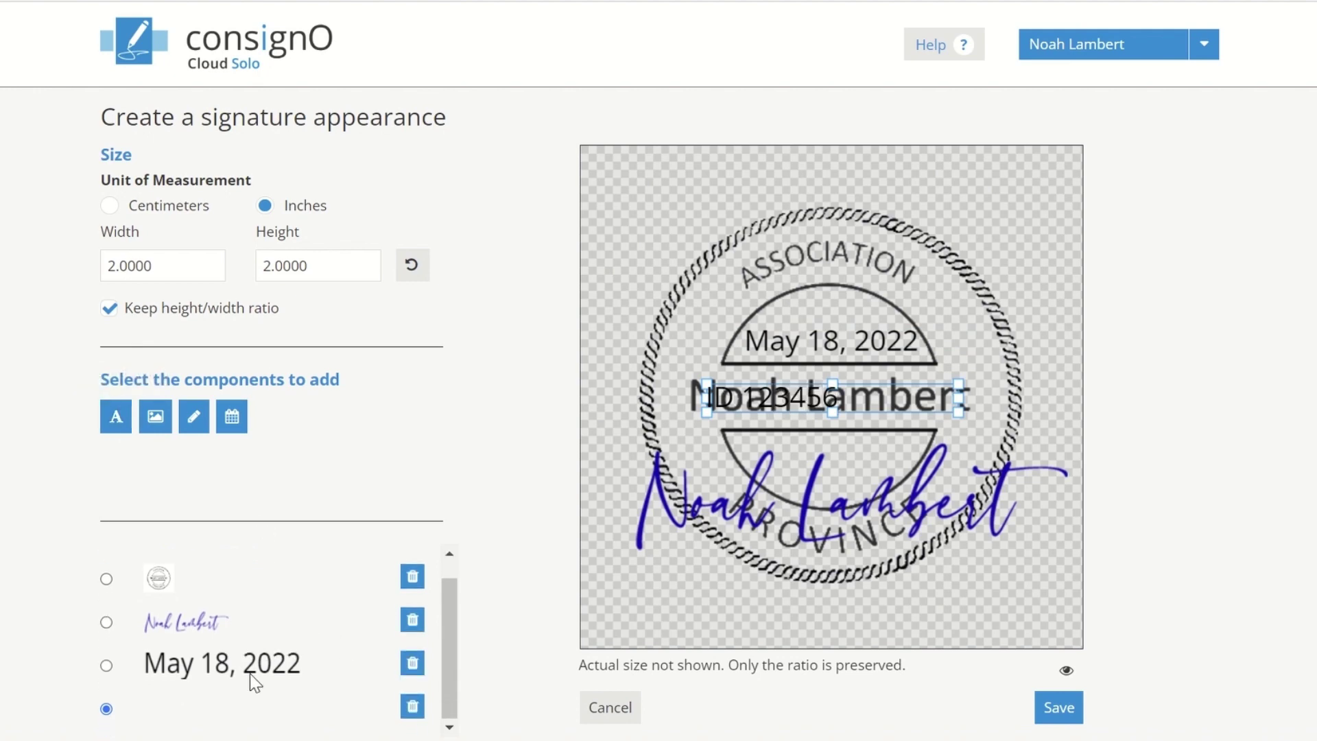
left_click(594, 584)
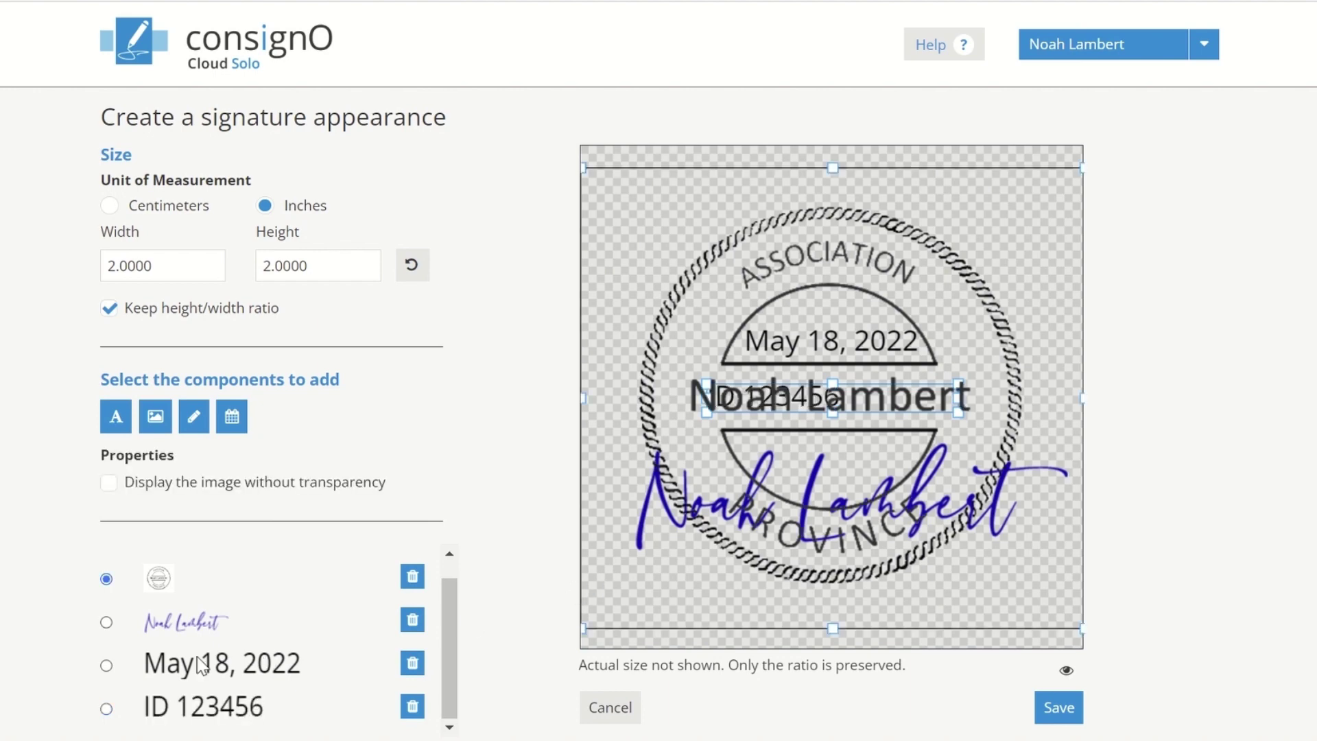
left_click(106, 708)
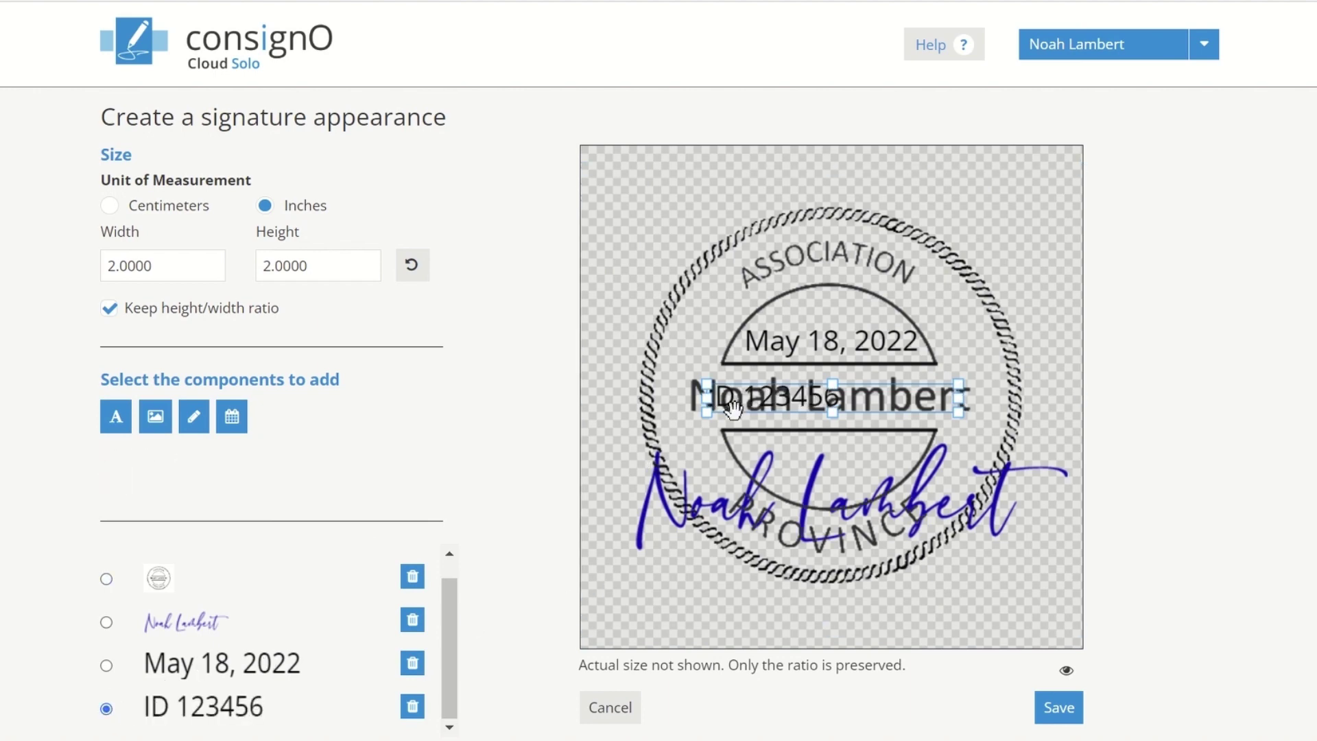
left_click_drag(734, 406, 800, 449)
left_click(519, 460)
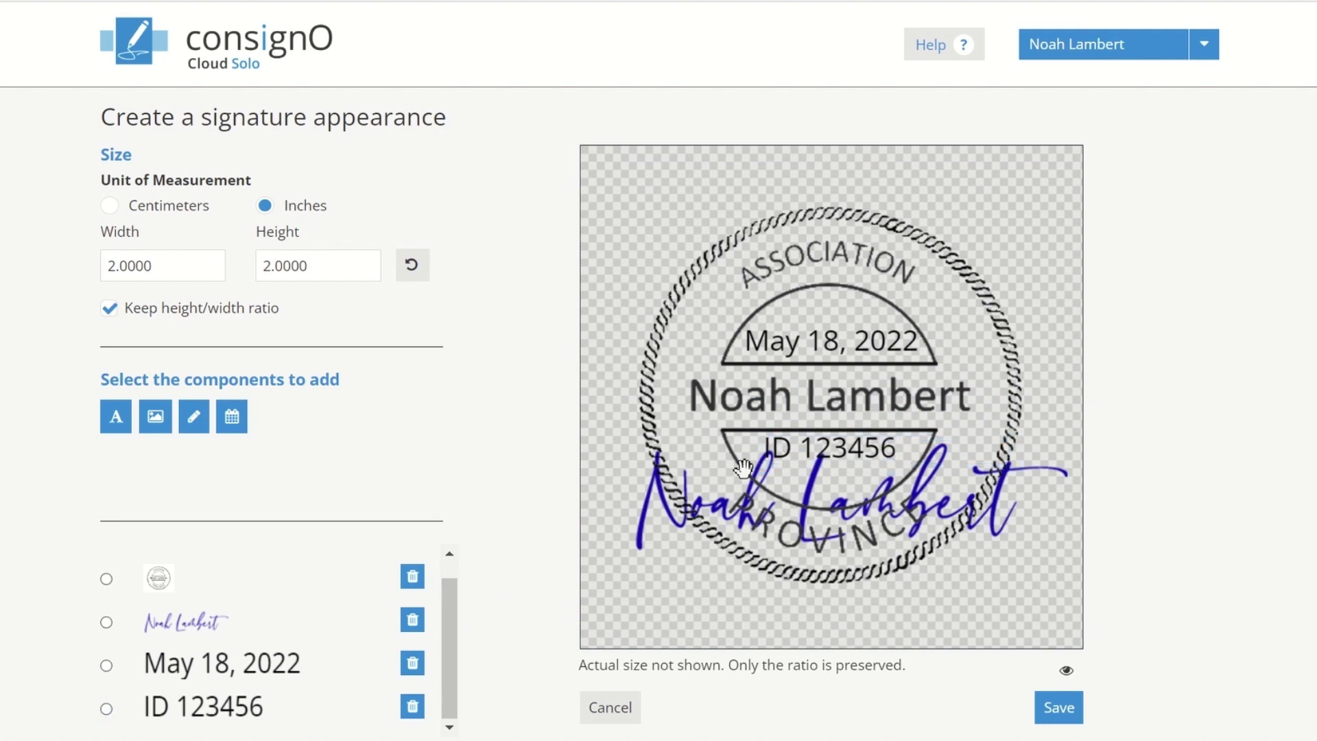
- Save the new seal appearance and scroll through the signature appearances list
left_click(1058, 707)
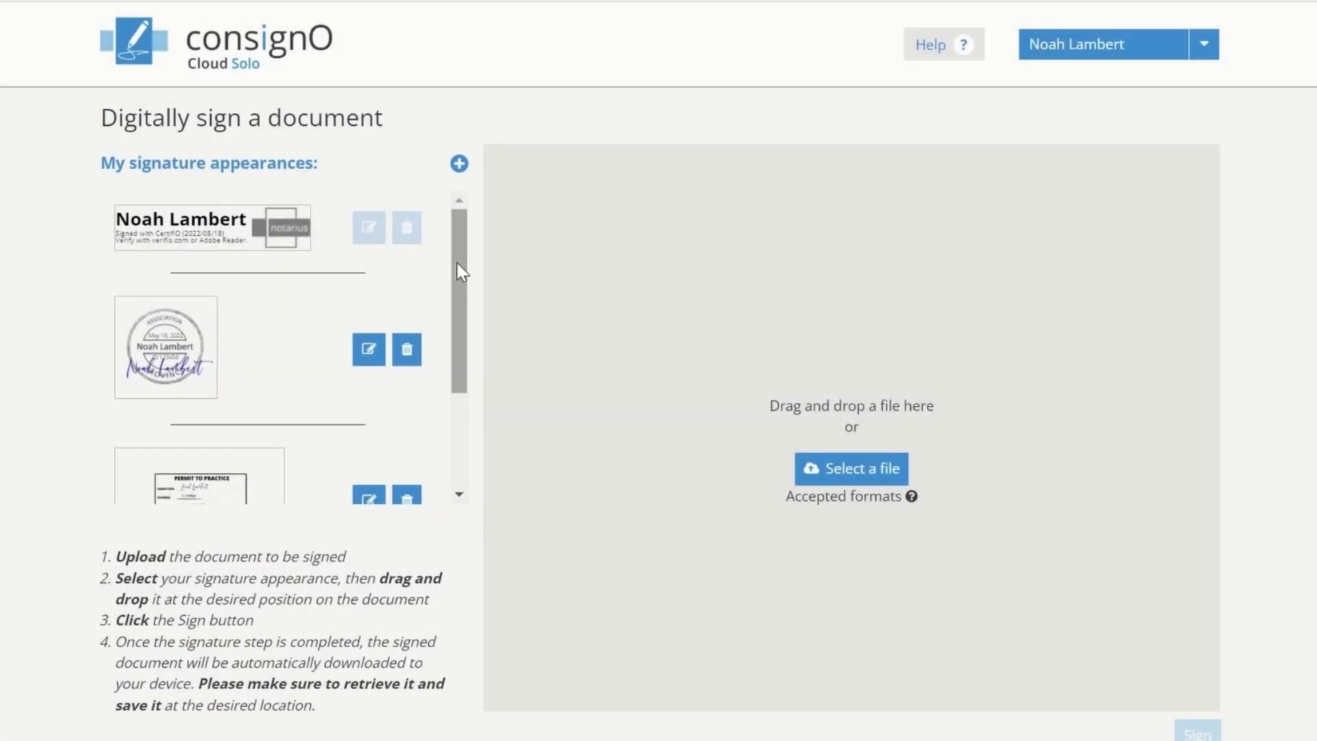
left_click_drag(460, 271, 435, 411)
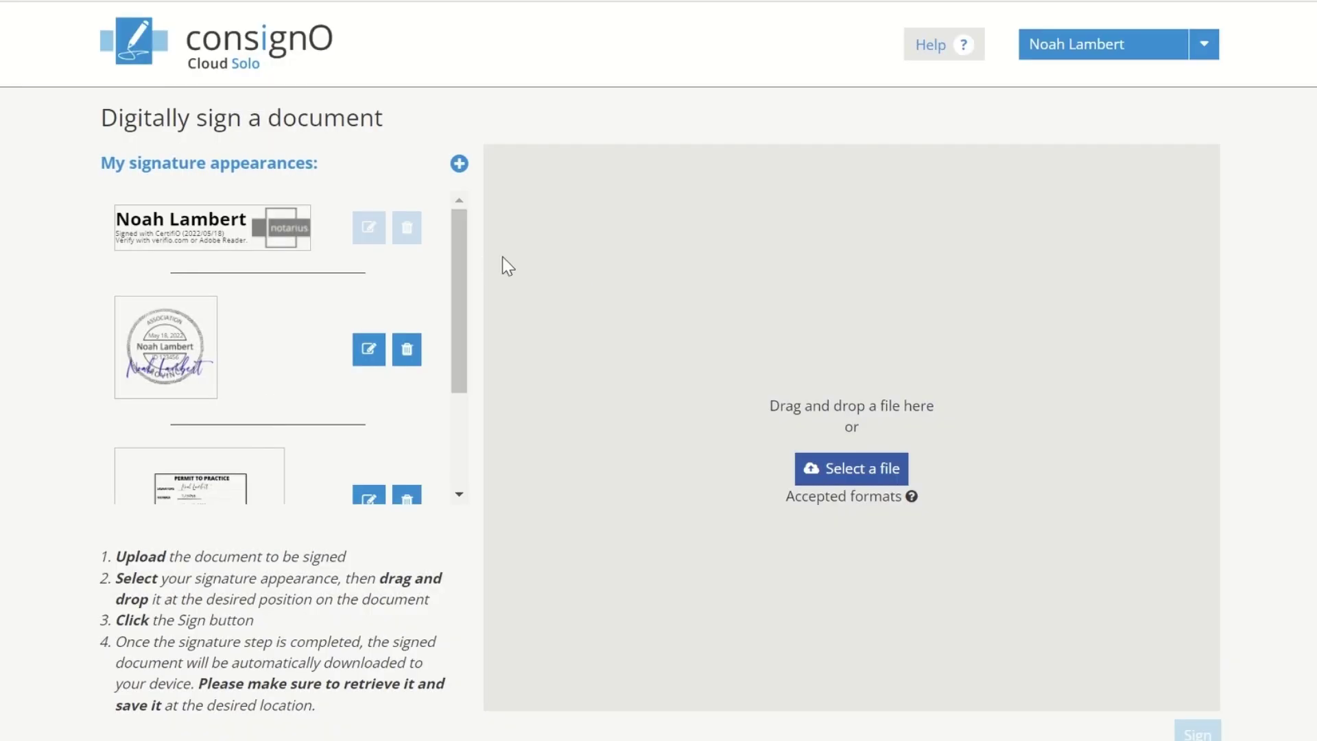
- Load drawing-A1.pdf, placing the round seal in the title block and Permit to Practice stamp top-left
left_click(812, 470)
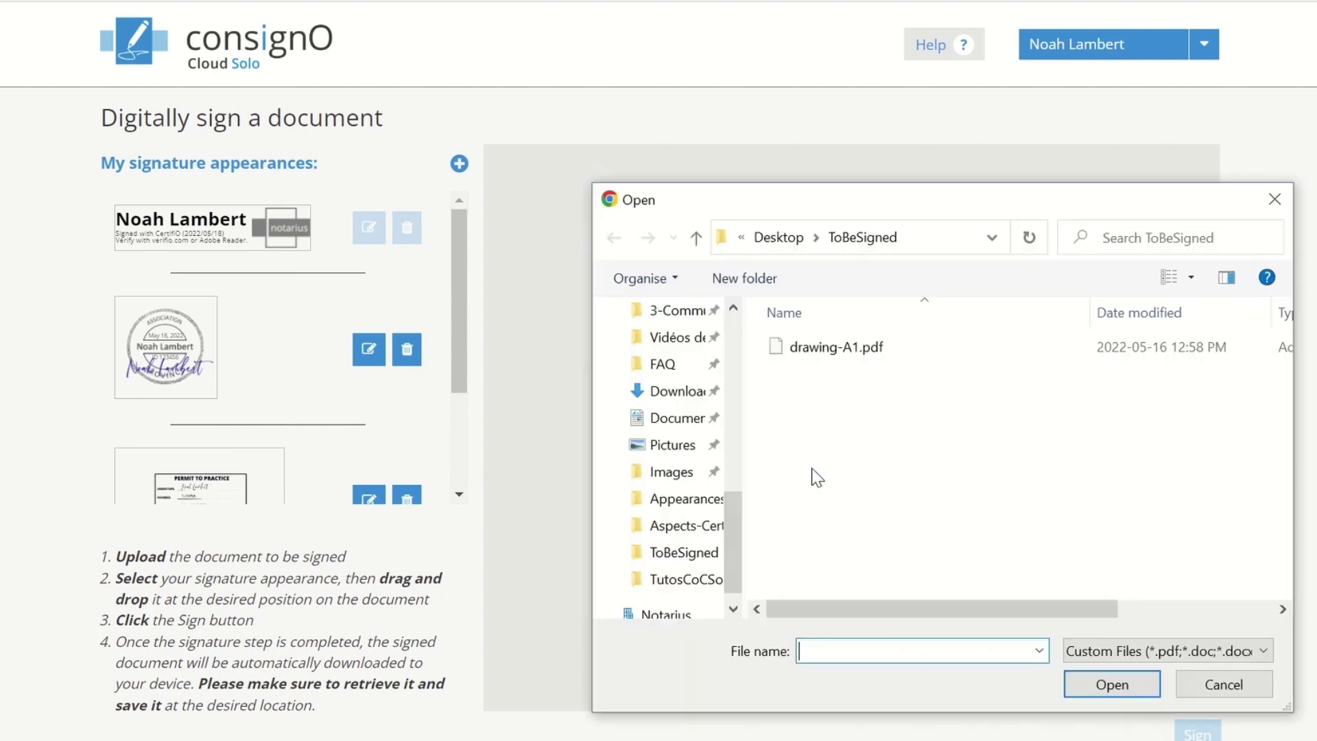
left_click(863, 353)
left_click(1125, 682)
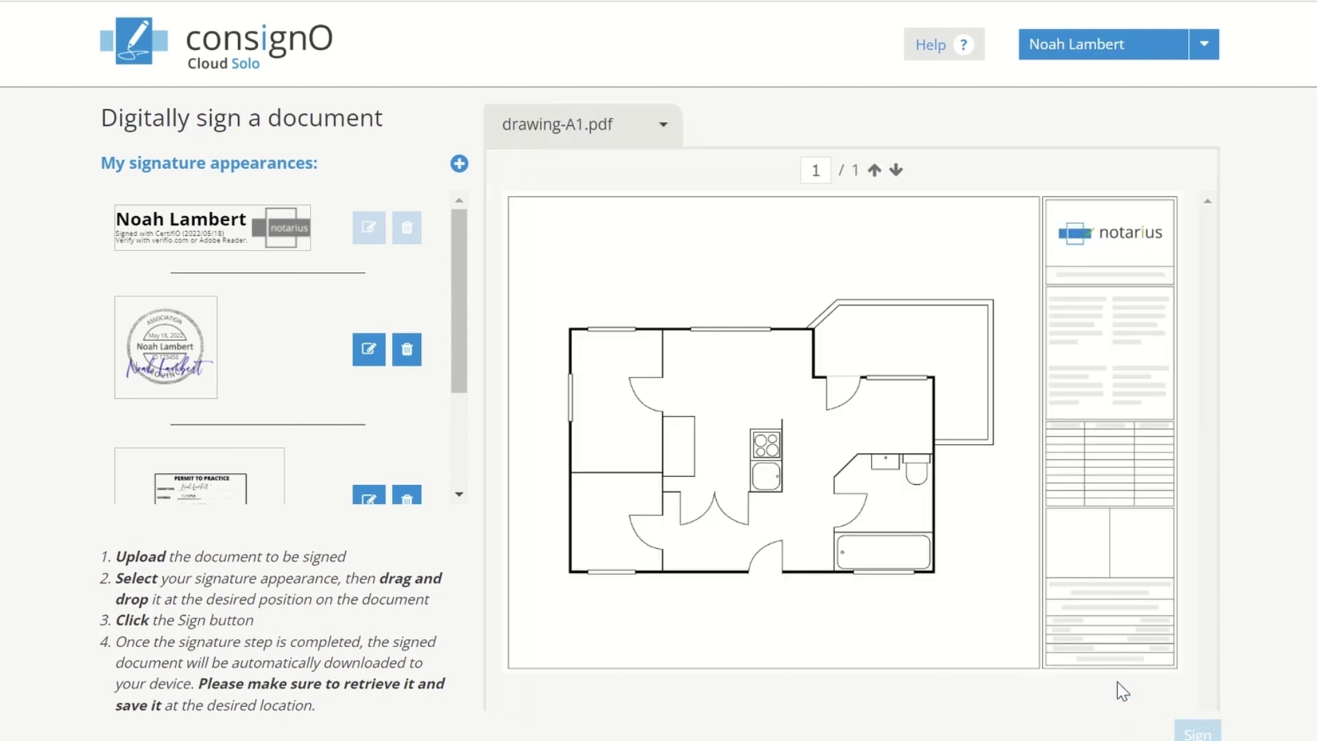
mouse_move(171, 391)
left_mouse_down()
mouse_move(259, 332)
mouse_move(397, 294)
mouse_move(1081, 491)
mouse_move(1086, 561)
left_mouse_up()
left_click_drag(216, 478, 747, 326)
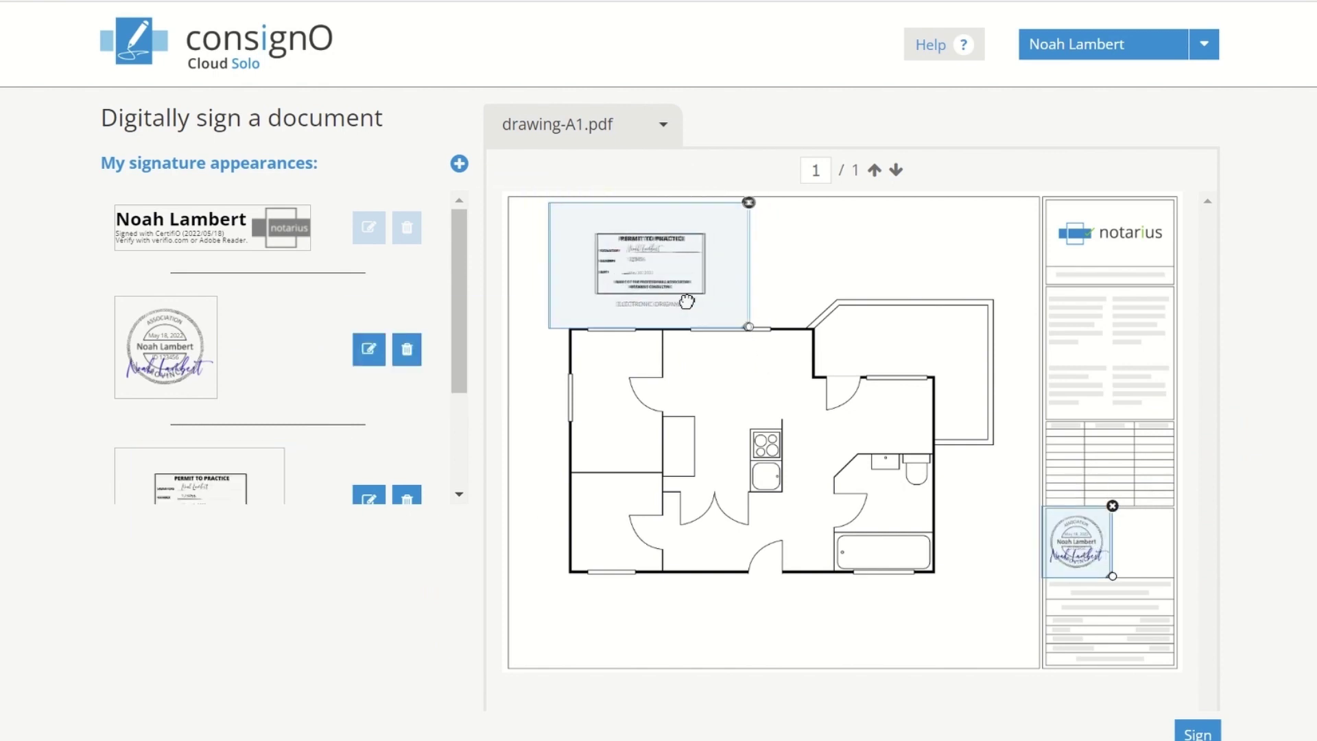
left_click_drag(685, 300, 687, 301)
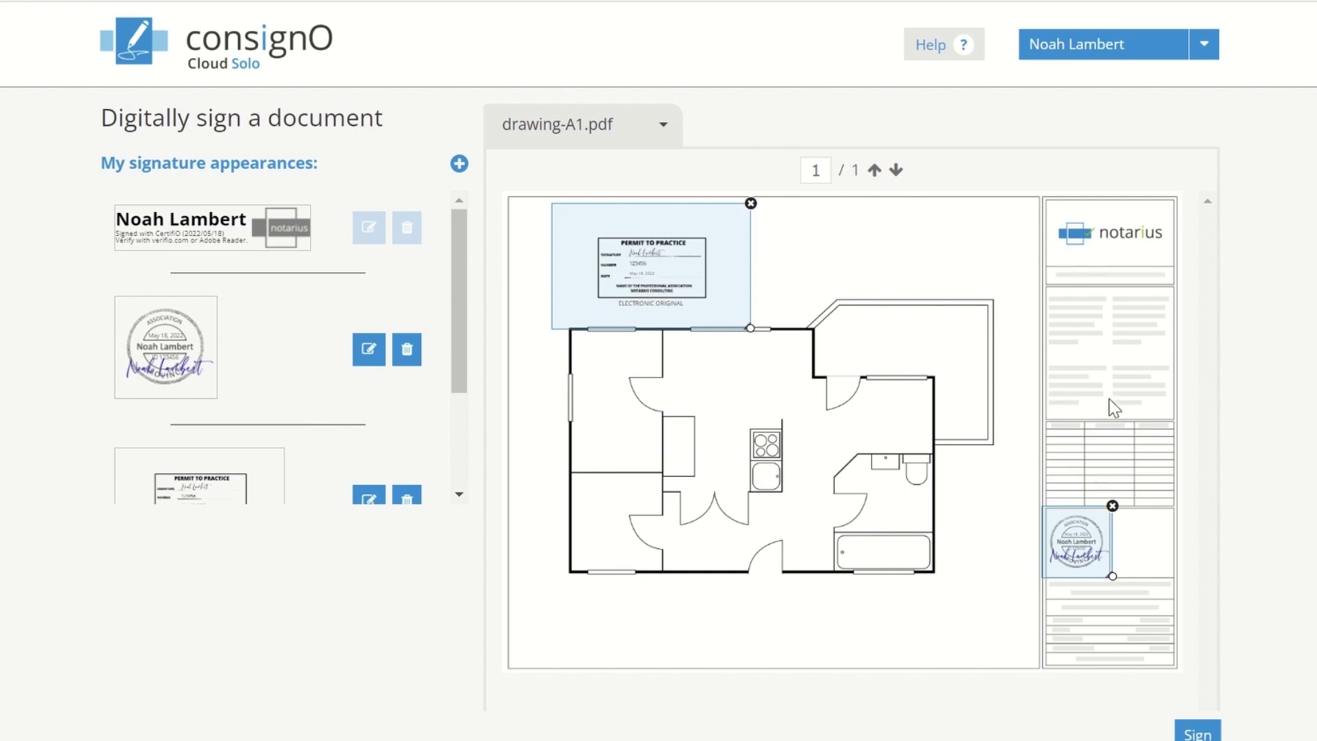
- Sign the document and confirm with the SMS verification code
left_click(1196, 732)
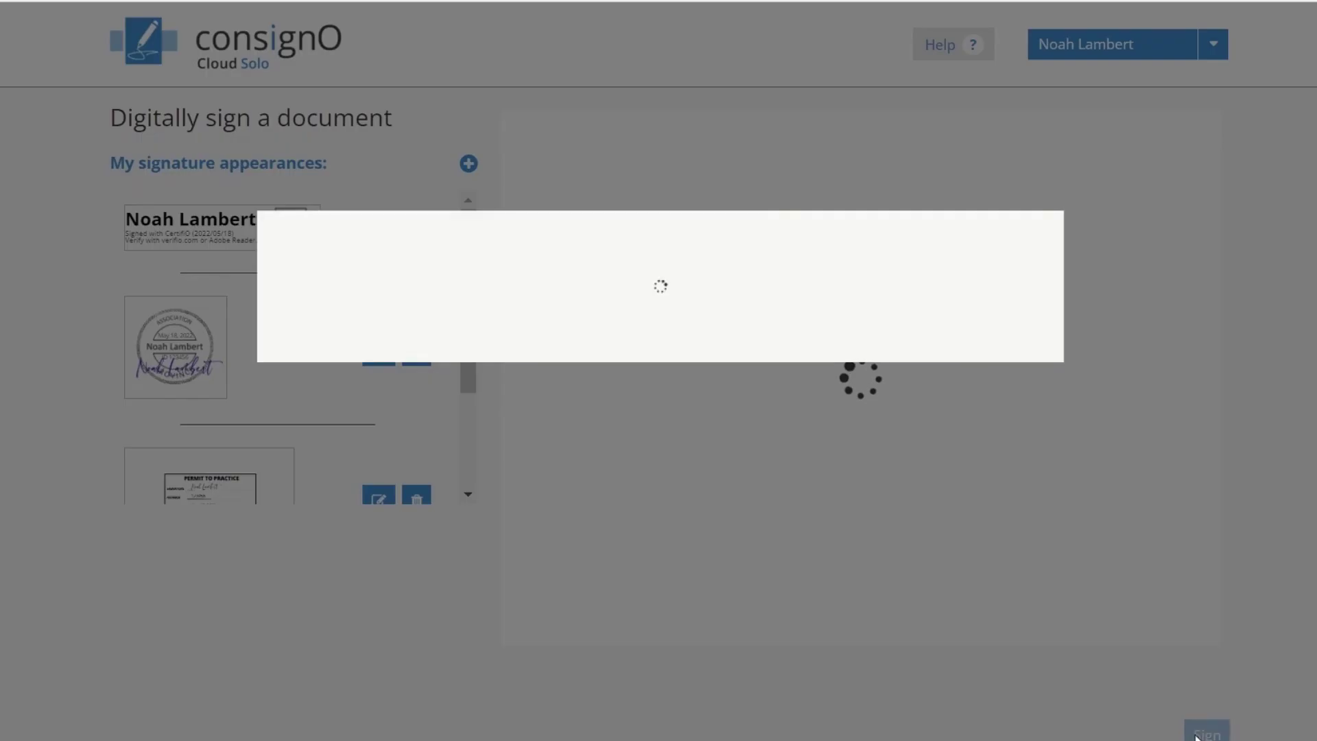
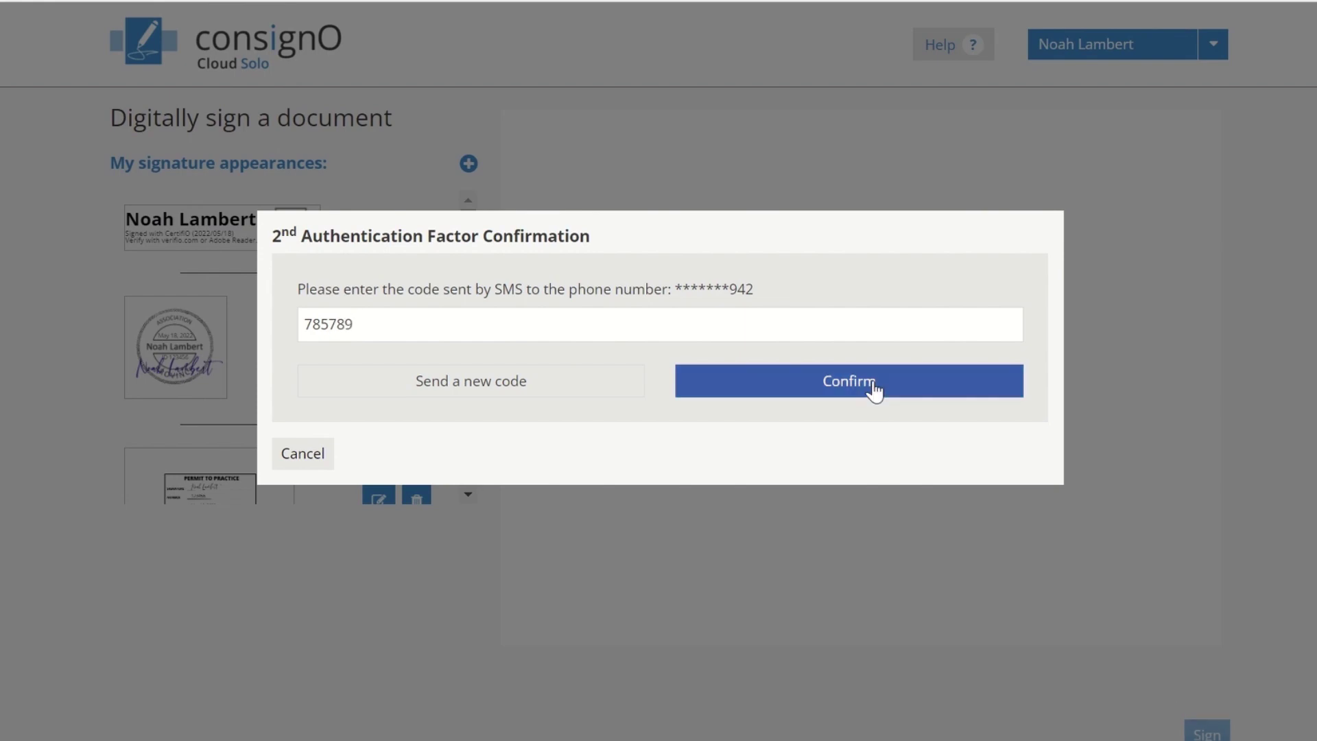
left_click(874, 388)
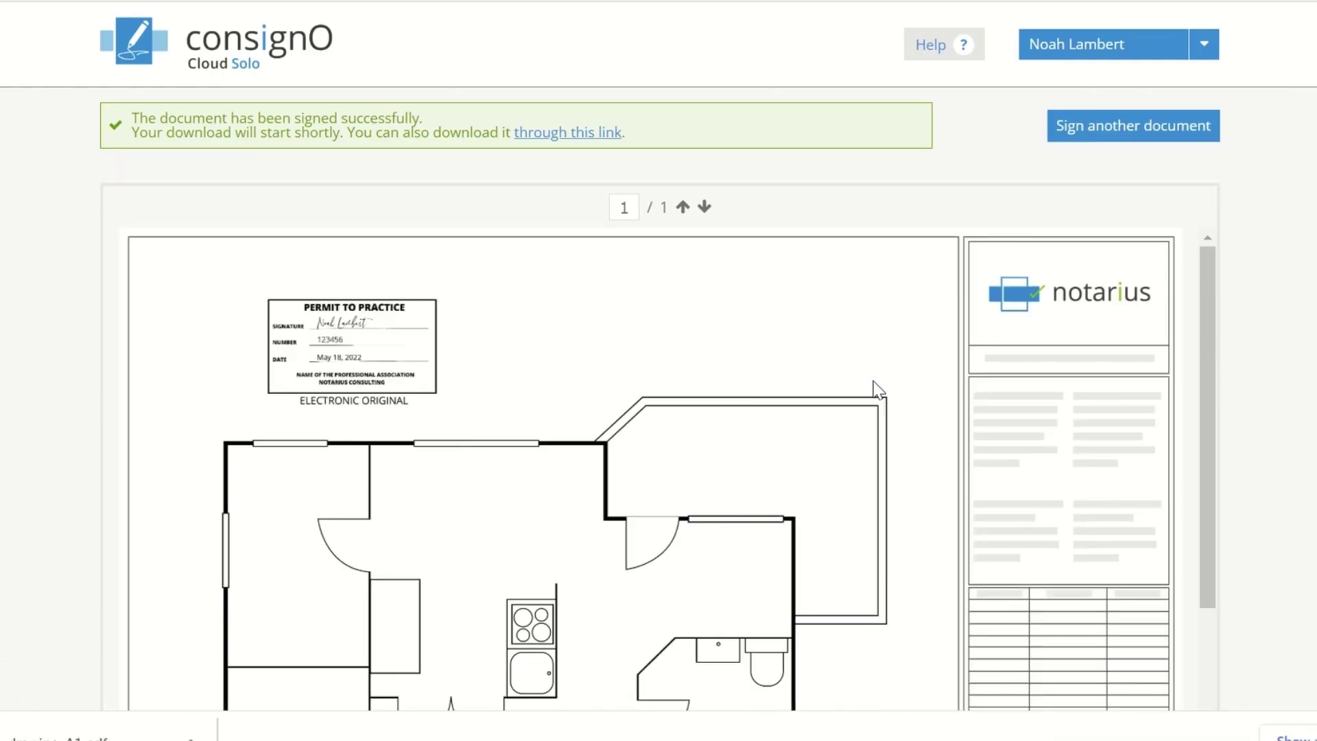
scroll(878, 389, "down", 3)
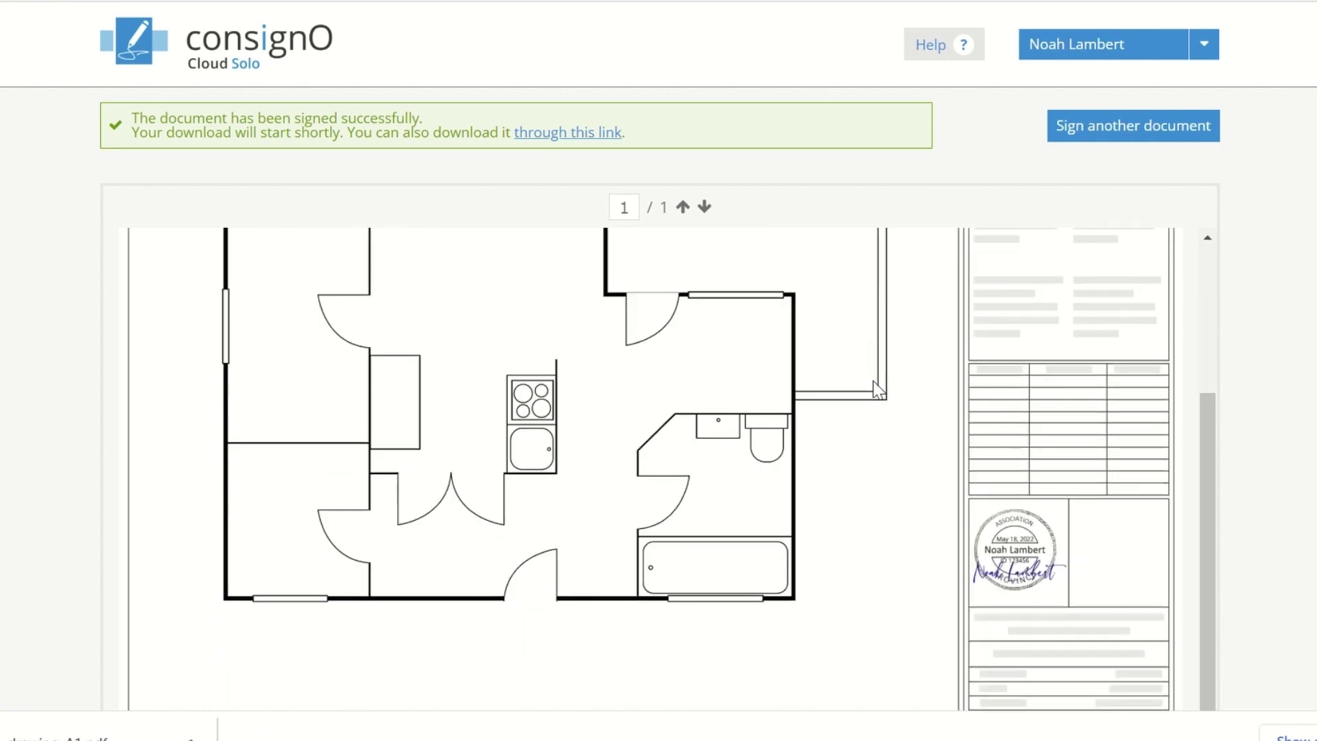
scroll(877, 384, "up", 3)
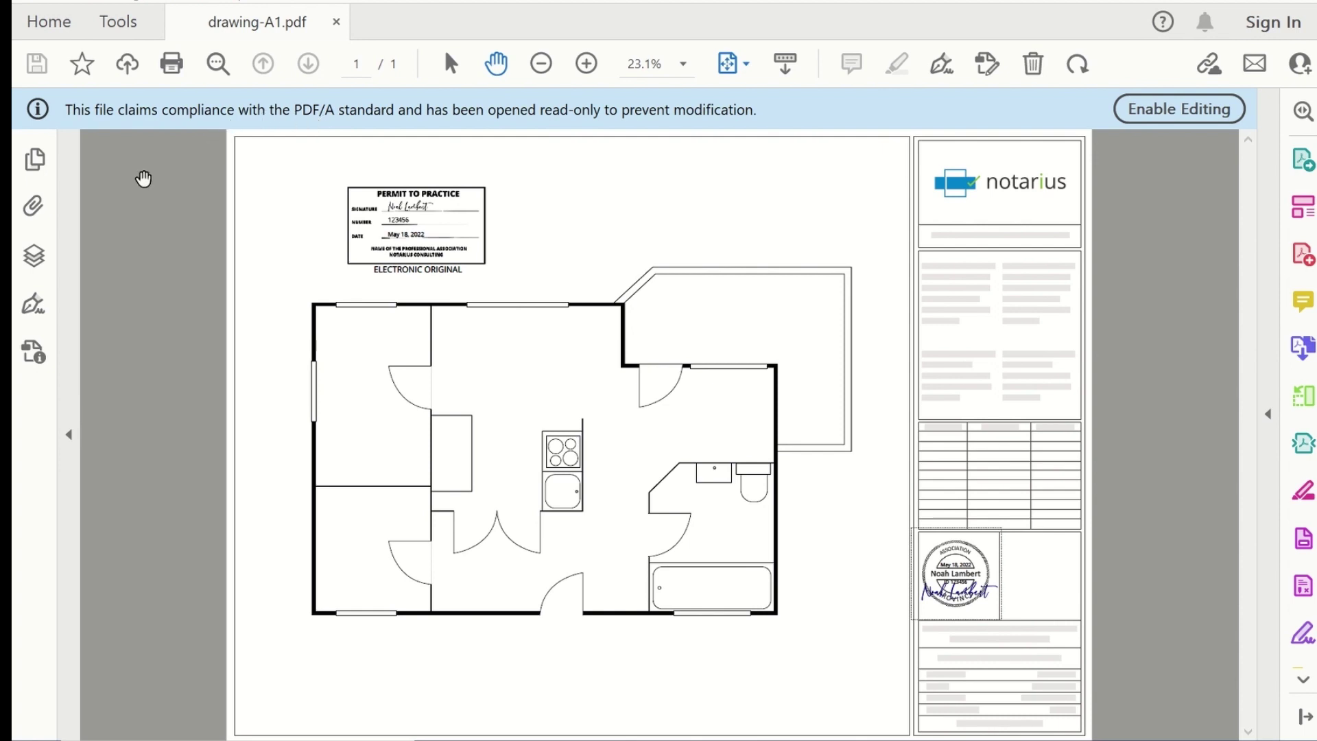
- In the Signatures panel, expand Rev. 1 and Rev. 2 validity and reveal Rev. 1's signature details
left_click(29, 307)
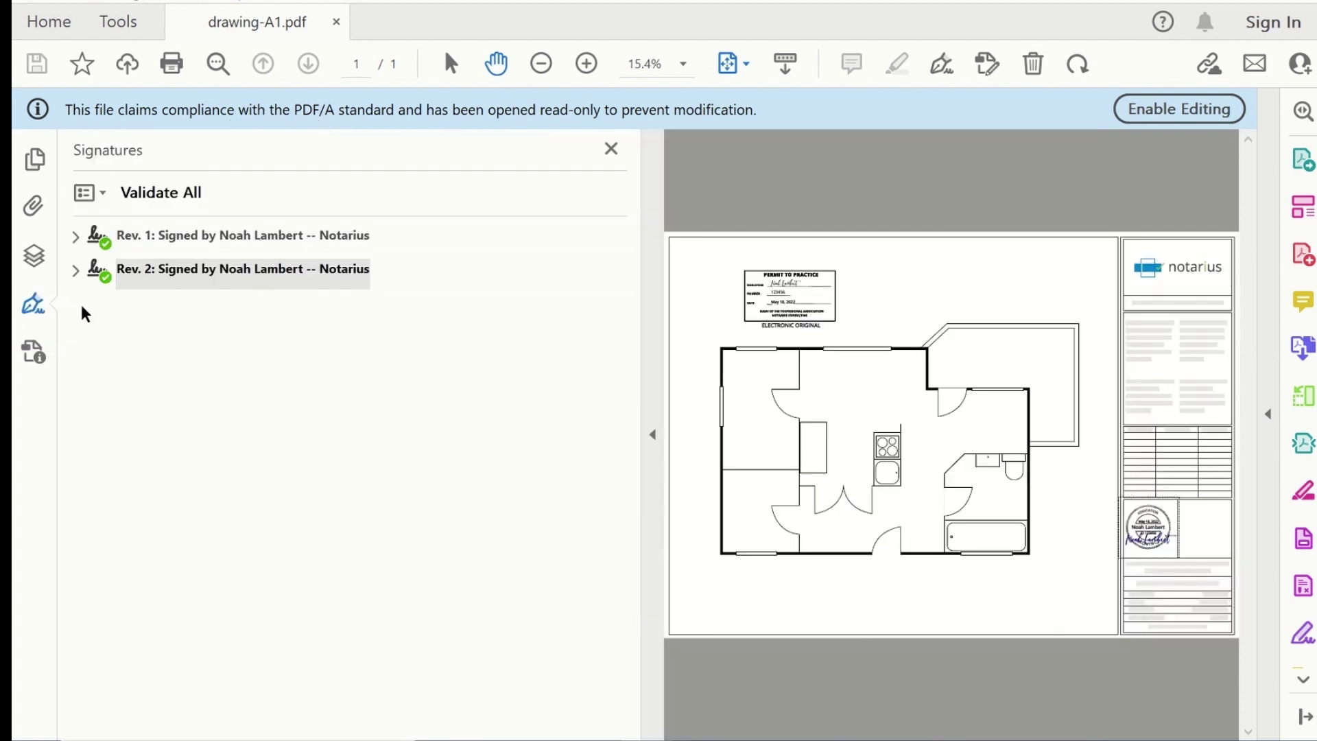
left_click(75, 236)
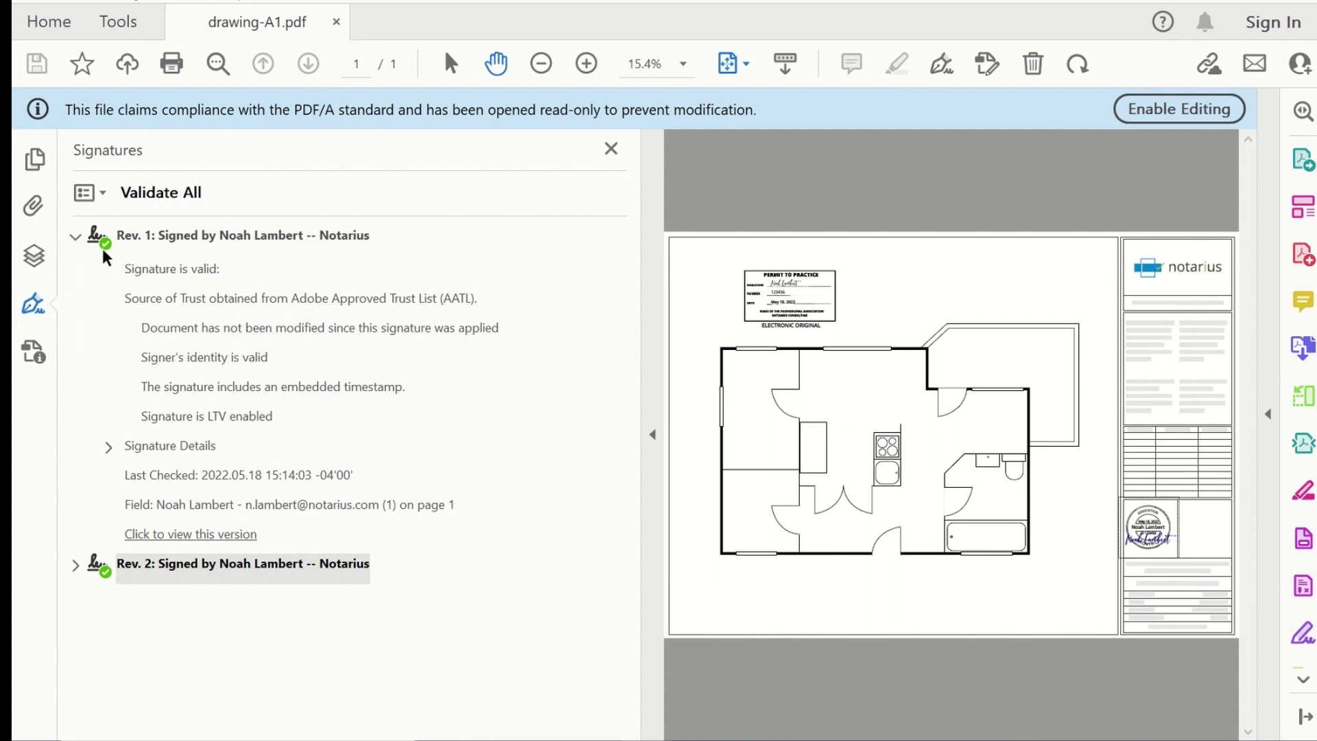
left_click(76, 565)
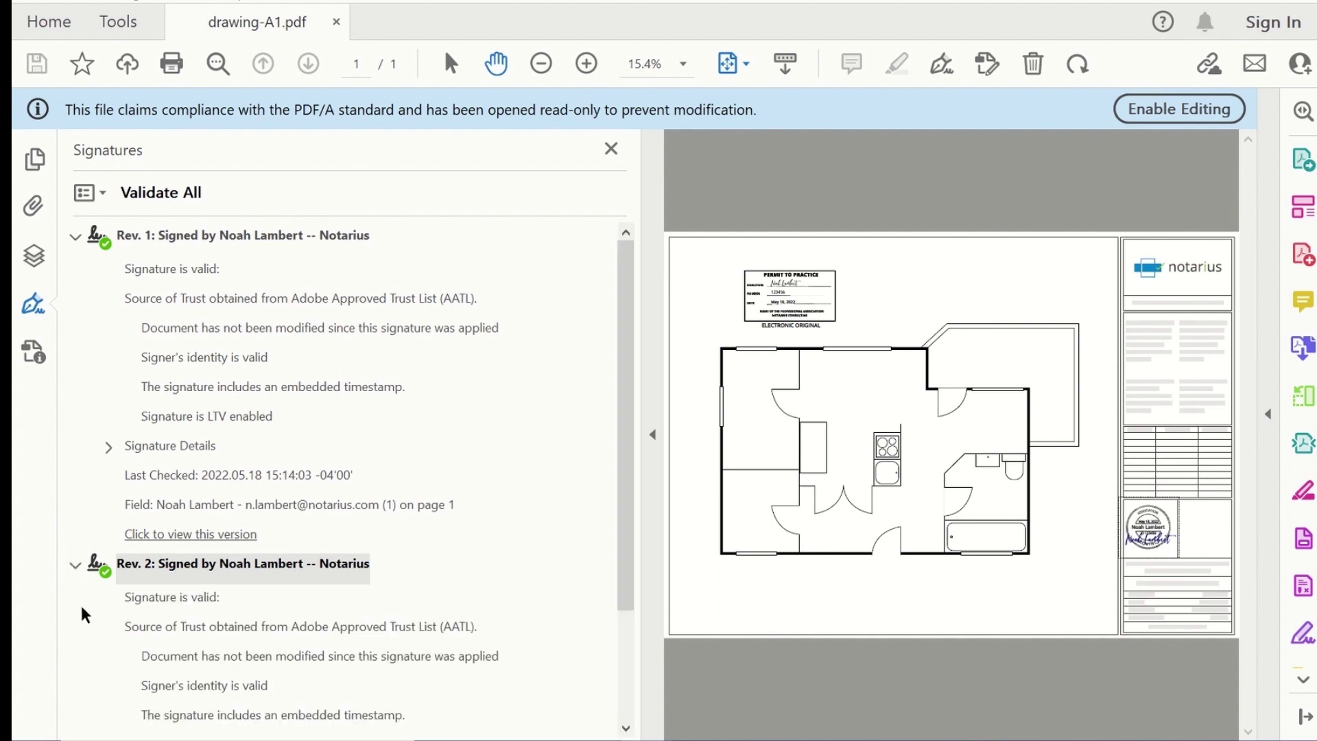
left_click(110, 447)
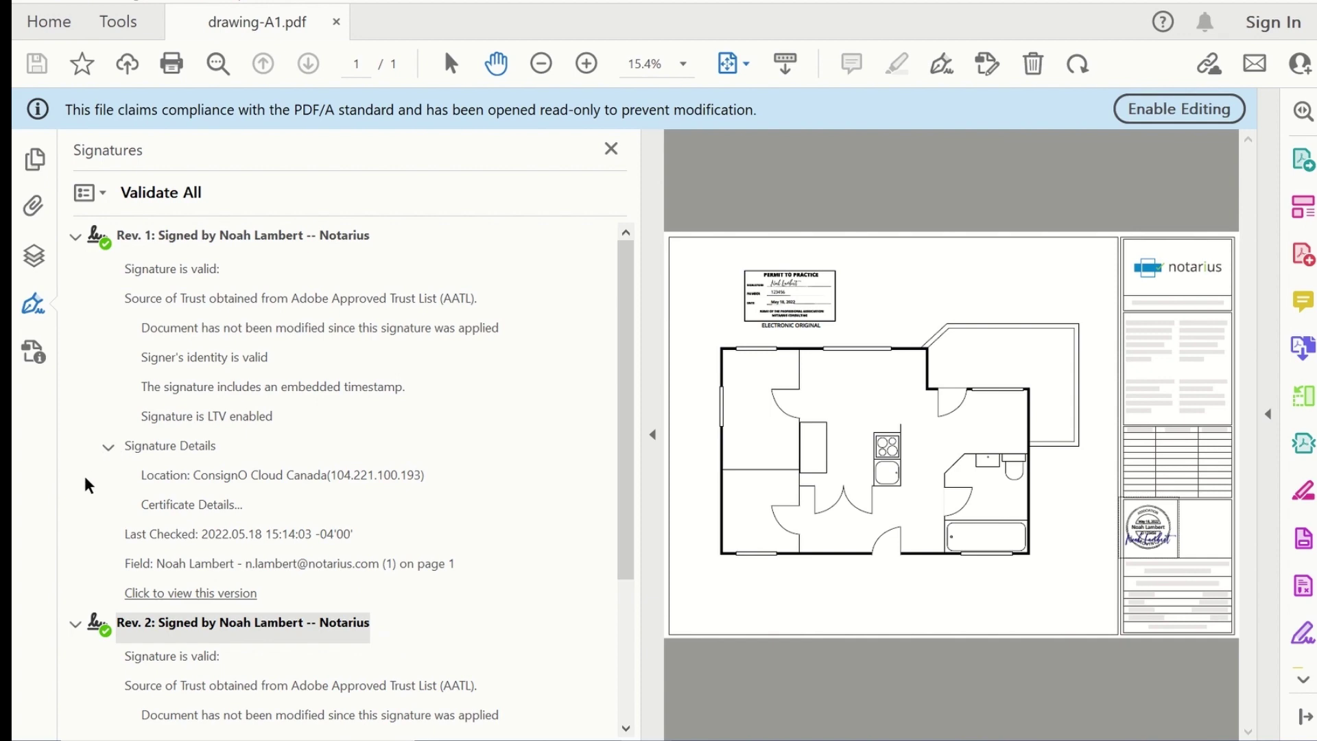
left_click(151, 506)
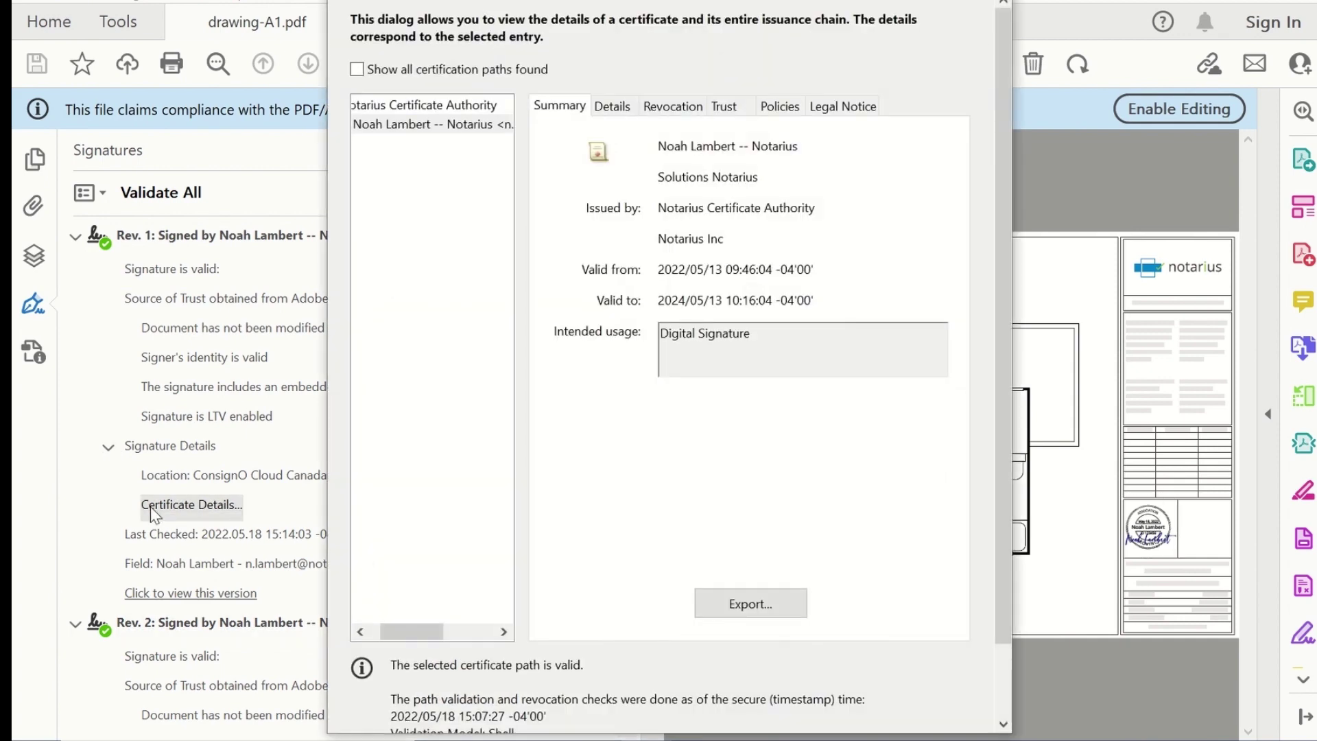